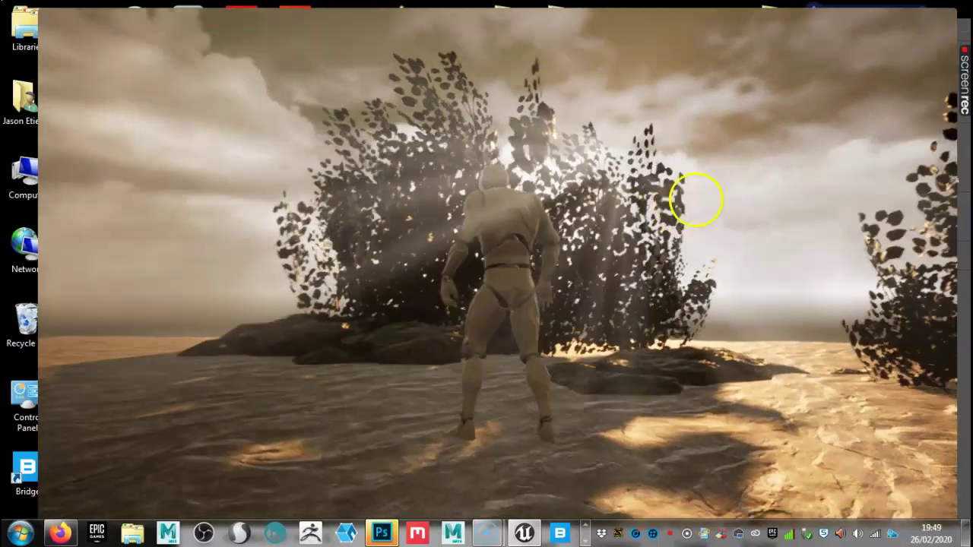
Run the character around the bushes and rocks to inspect the lighting, and end the play session
key(w)
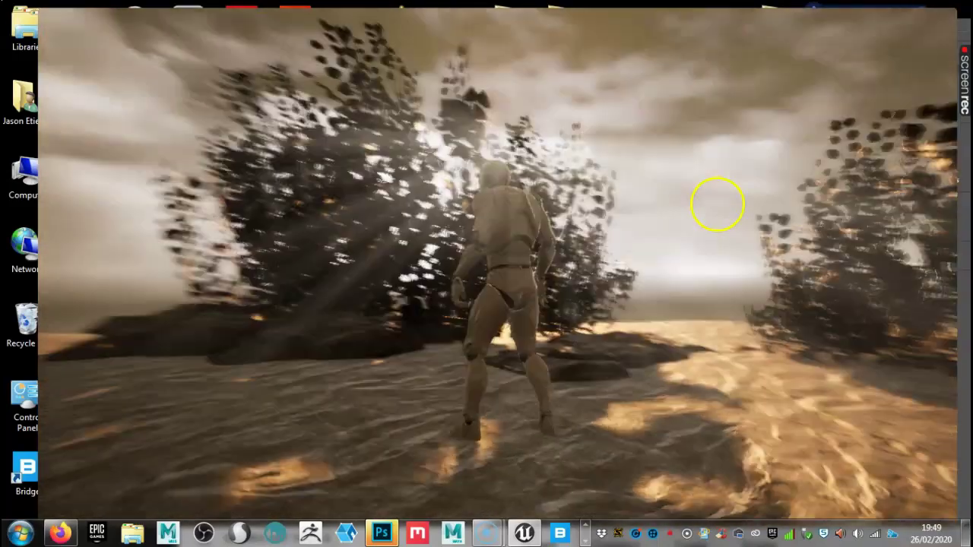
key(w)
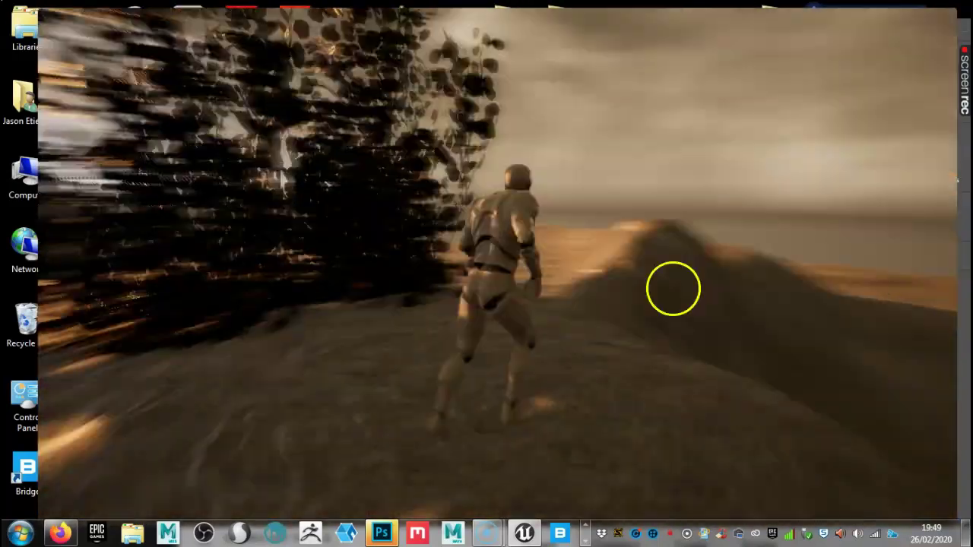
key(w)
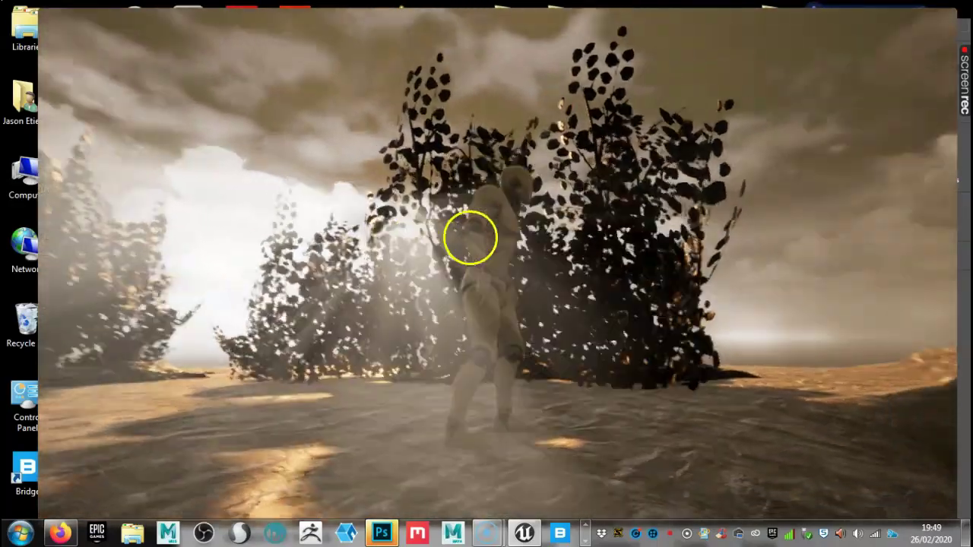
key(w)
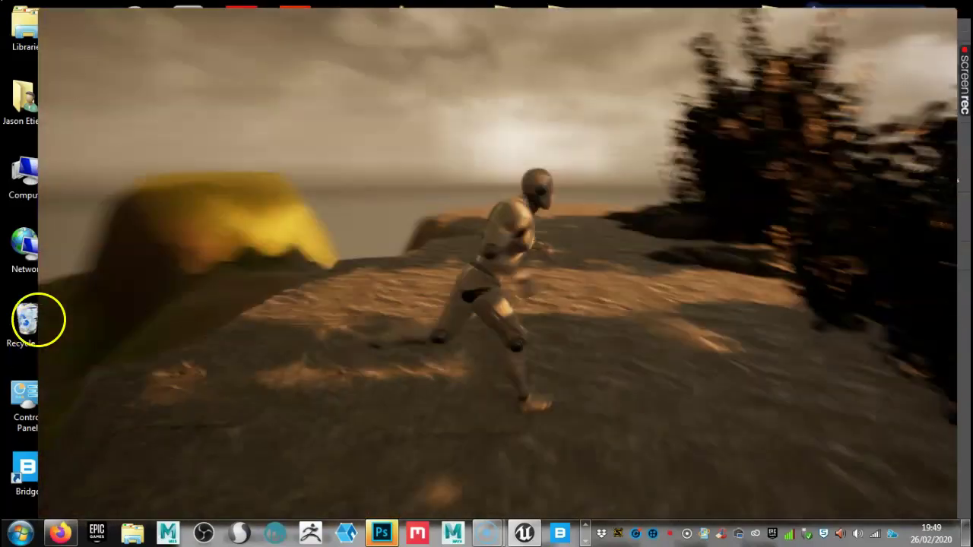
key(Escape)
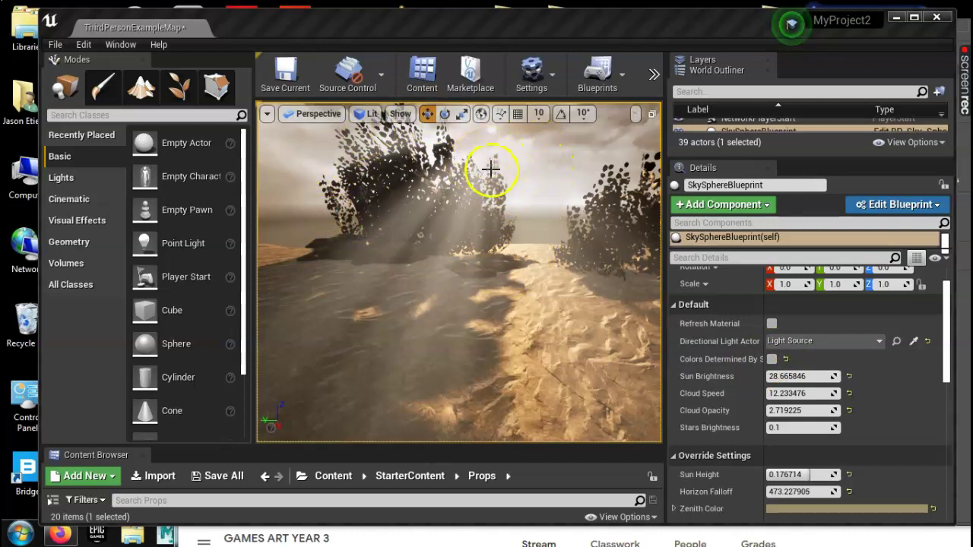
Widen the Details property name column to show full names and set the SkySphereBlueprint's Cloud Opacity to 2.075919
click(550, 150)
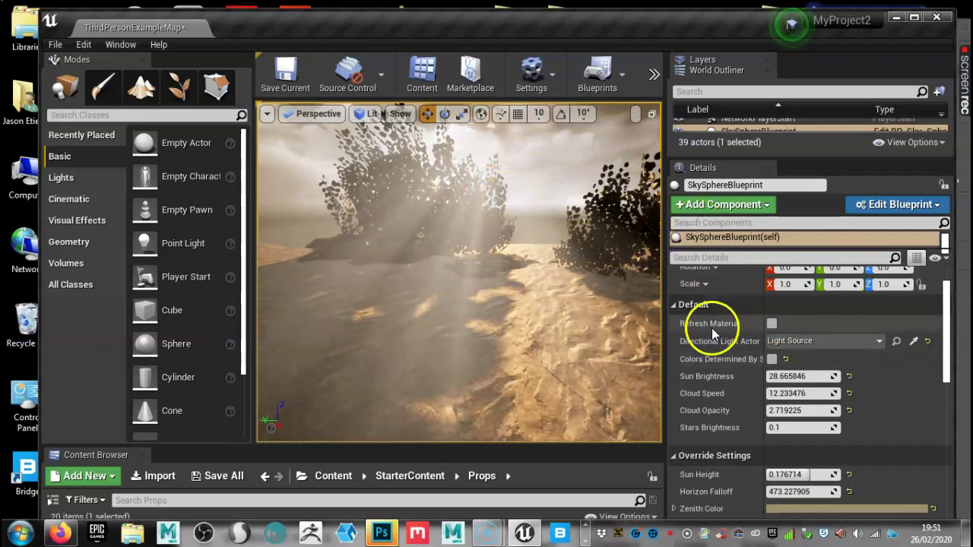
scroll(784, 341, up, 2)
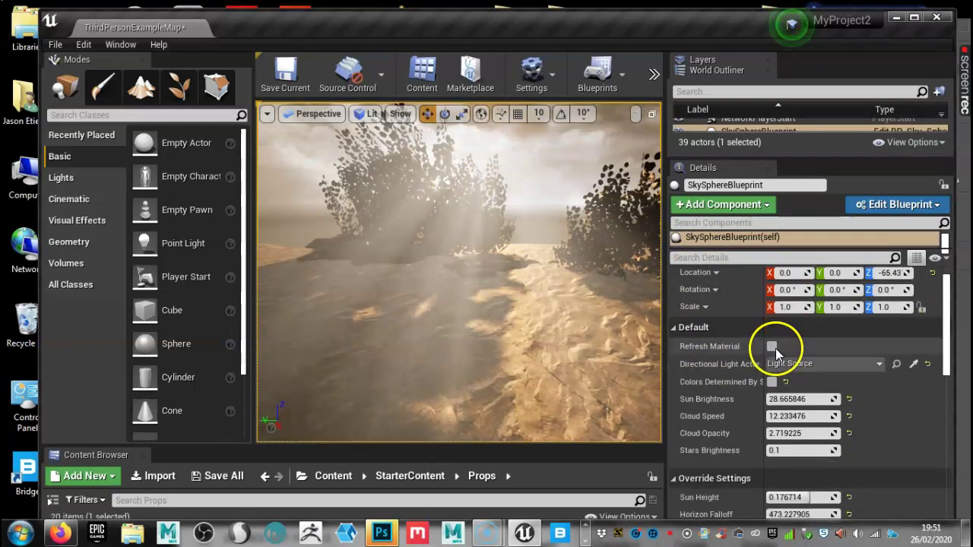
scroll(778, 349, down, 2)
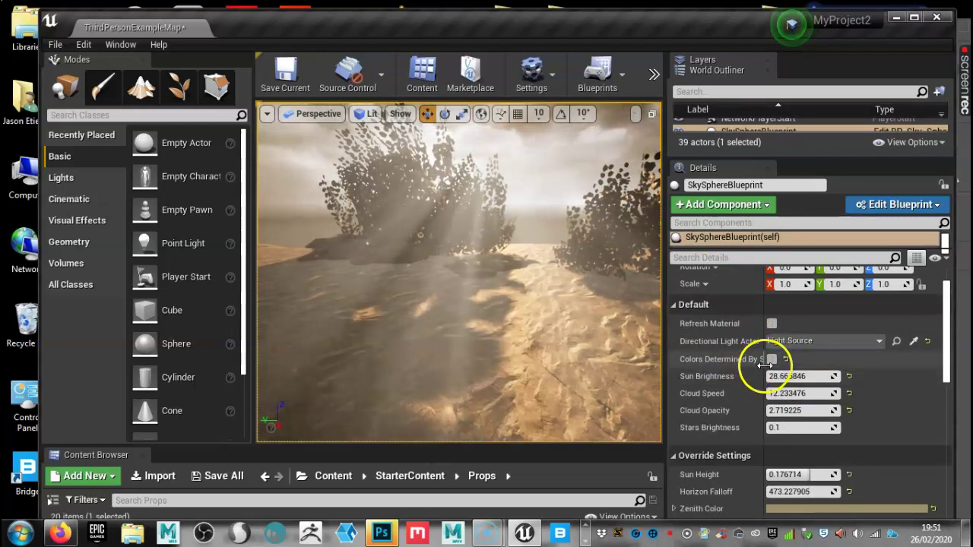
drag(762, 366, 795, 363)
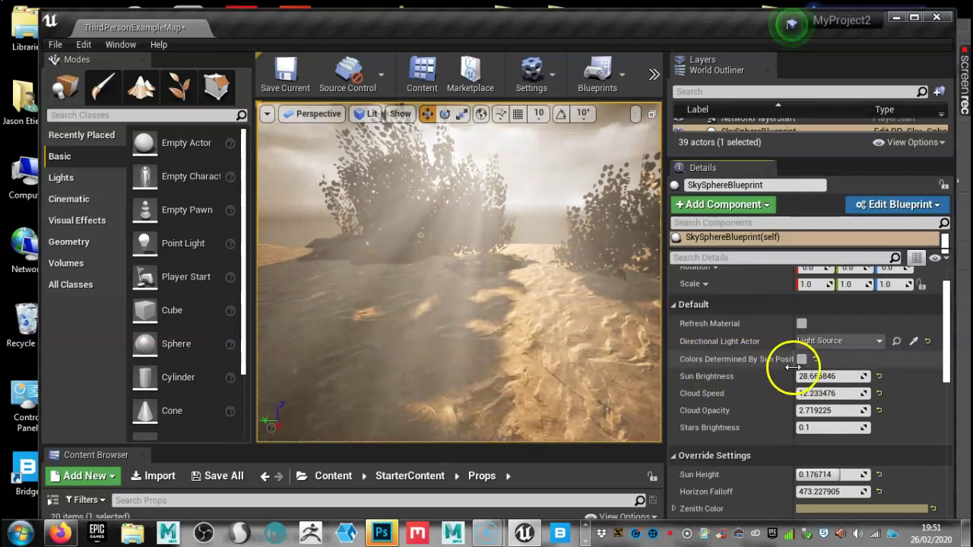
drag(792, 367, 815, 365)
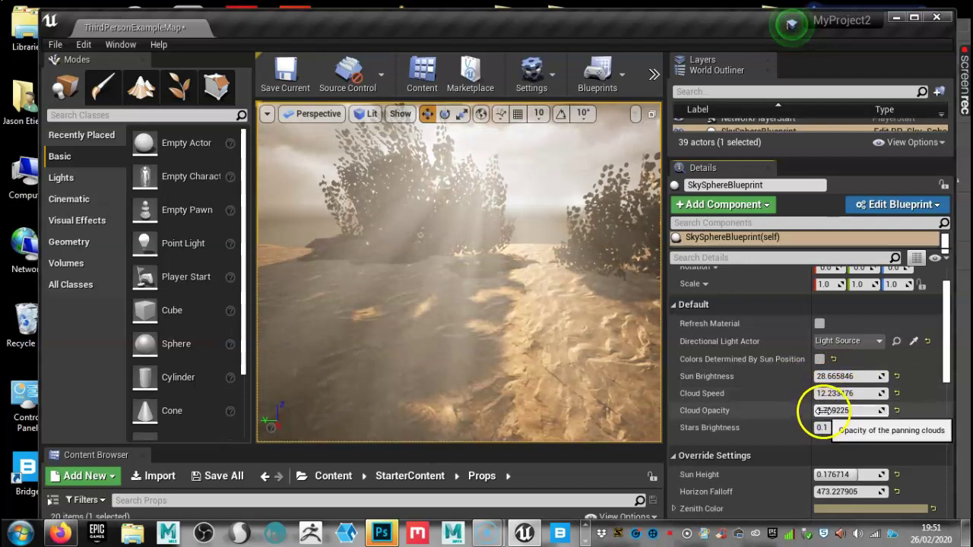
mouse_move(571, 326)
mouse_down()
mouse_move(560, 317)
mouse_move(580, 324)
mouse_up()
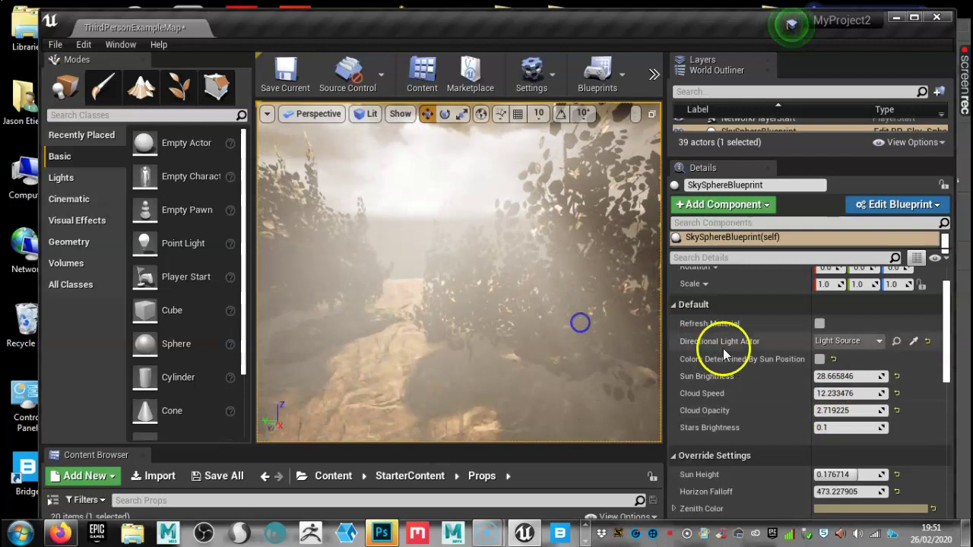
mouse_move(828, 410)
mouse_down()
mouse_move(783, 417)
mouse_move(825, 413)
mouse_move(816, 423)
mouse_up()
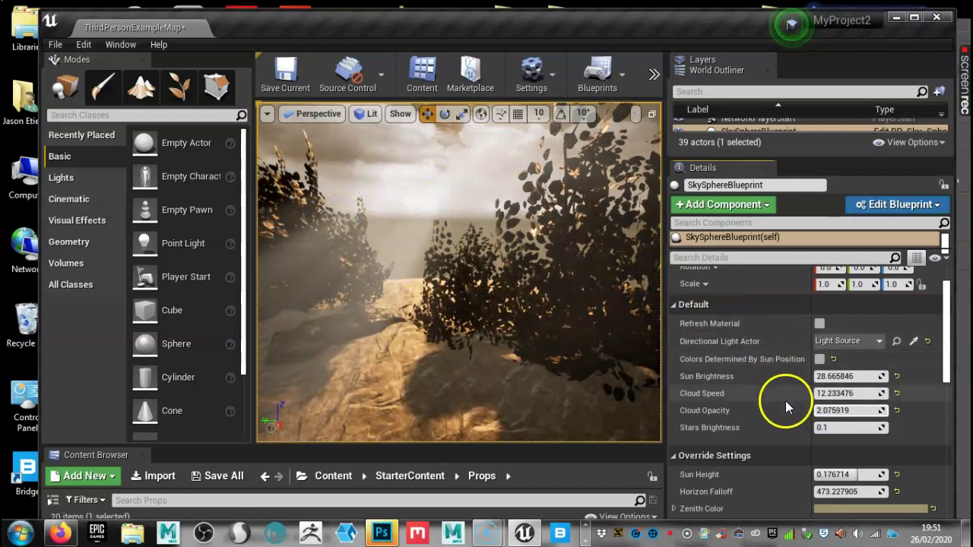
Aim the view at the sky and set the sky sphere's Zenith Color to magenta, sRGB hex 9D458CFF
scroll(841, 416, down, 1)
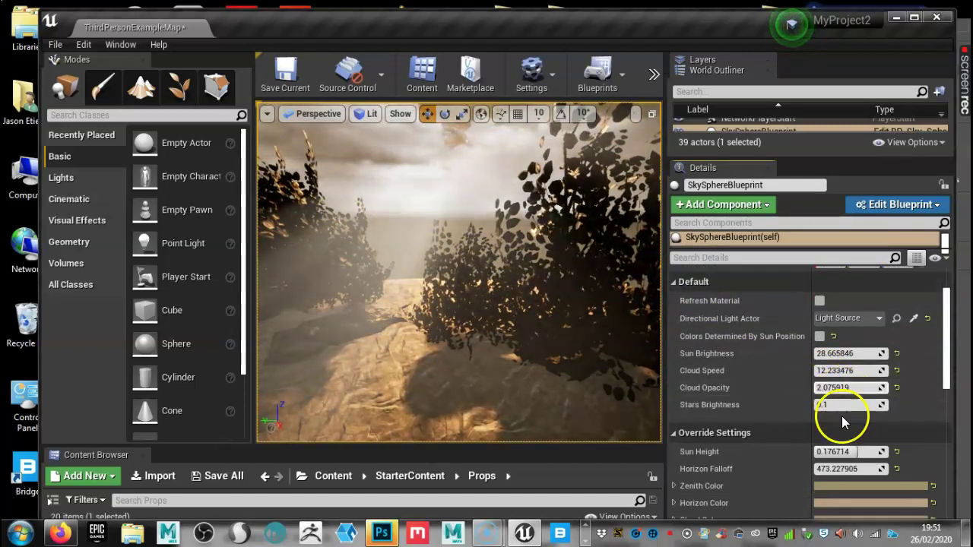
scroll(838, 417, down, 4)
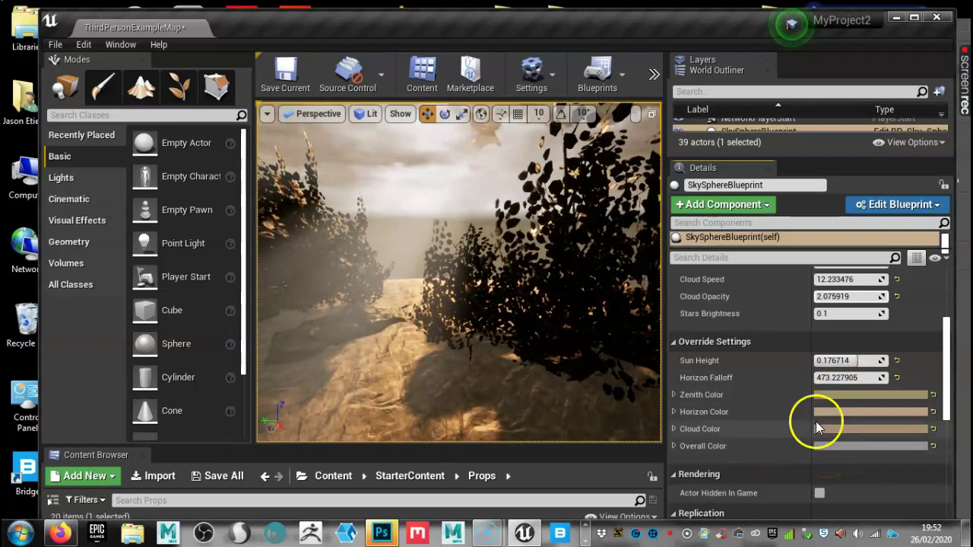
mouse_move(456, 330)
right_down()
mouse_move(449, 321)
mouse_move(454, 329)
right_up()
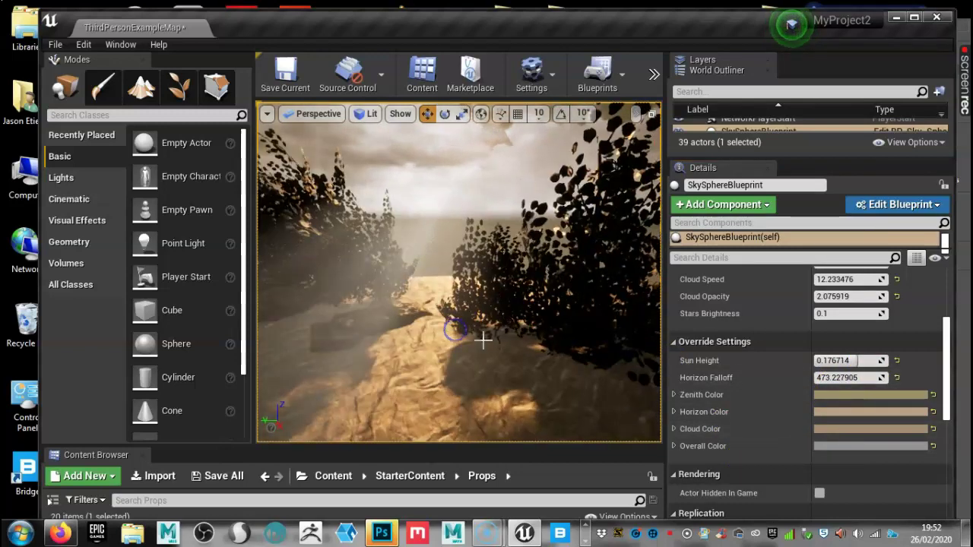
mouse_move(465, 284)
right_down()
mouse_move(461, 256)
mouse_move(467, 267)
mouse_move(436, 255)
mouse_move(406, 365)
mouse_move(428, 367)
right_up()
click(436, 256)
click(549, 190)
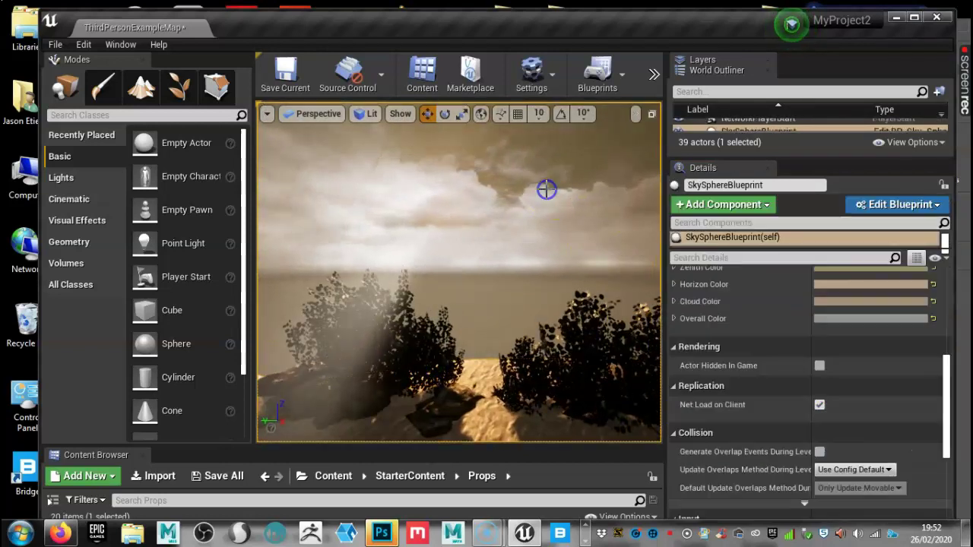
scroll(806, 319, up, 1)
scroll(820, 304, up, 1)
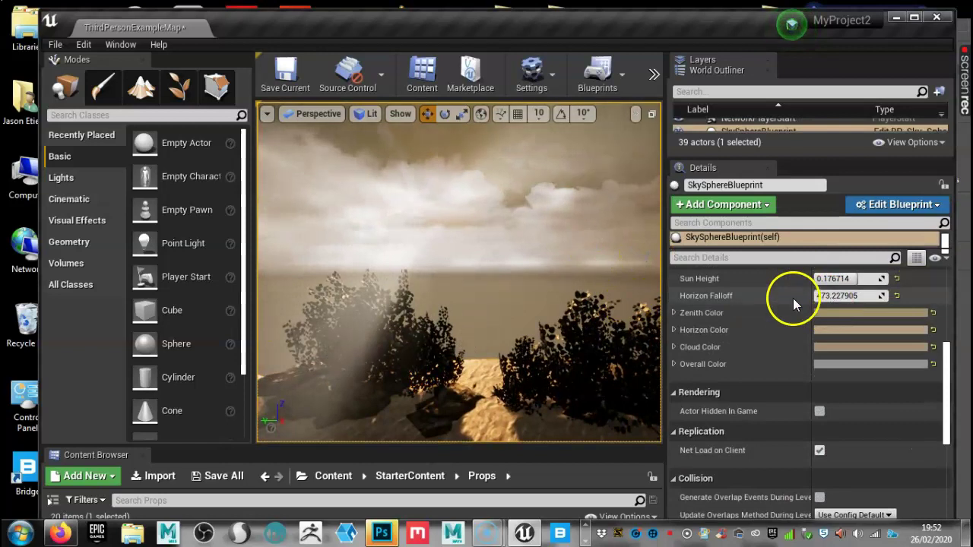
click(830, 313)
mouse_move(569, 240)
mouse_down()
mouse_move(620, 266)
mouse_move(647, 218)
mouse_up()
click(737, 480)
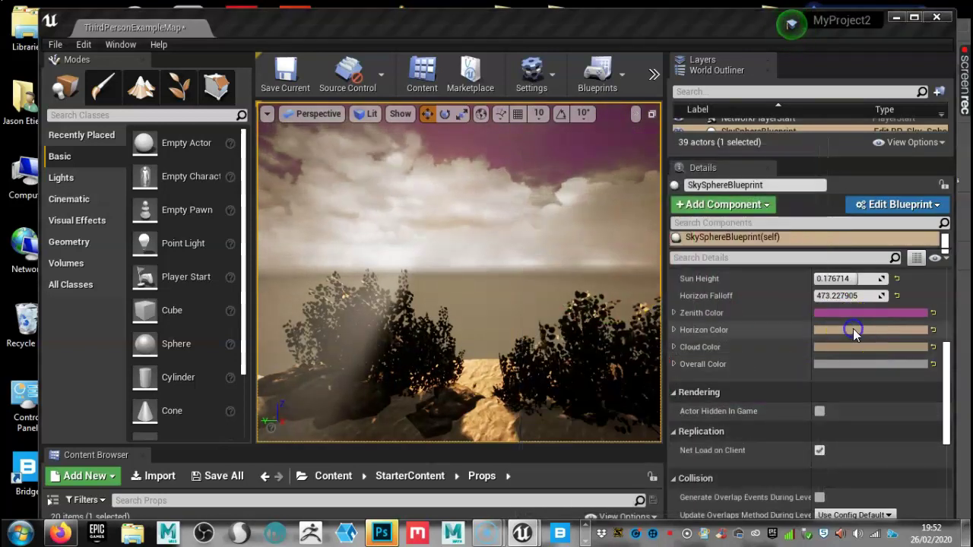
Set the sky sphere's Horizon Color to light purple, sRGB hex B885B7FF
click(853, 330)
drag(661, 275, 649, 228)
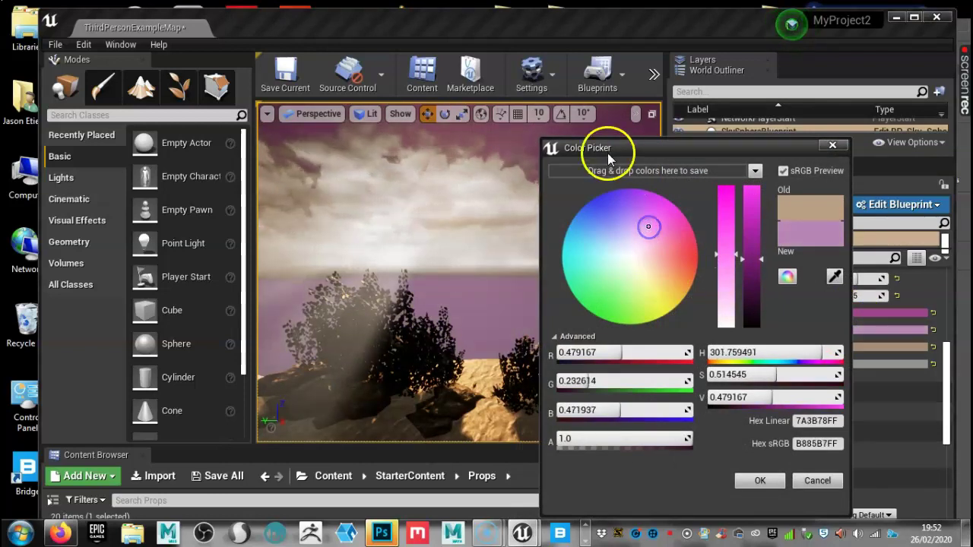
drag(604, 147, 746, 148)
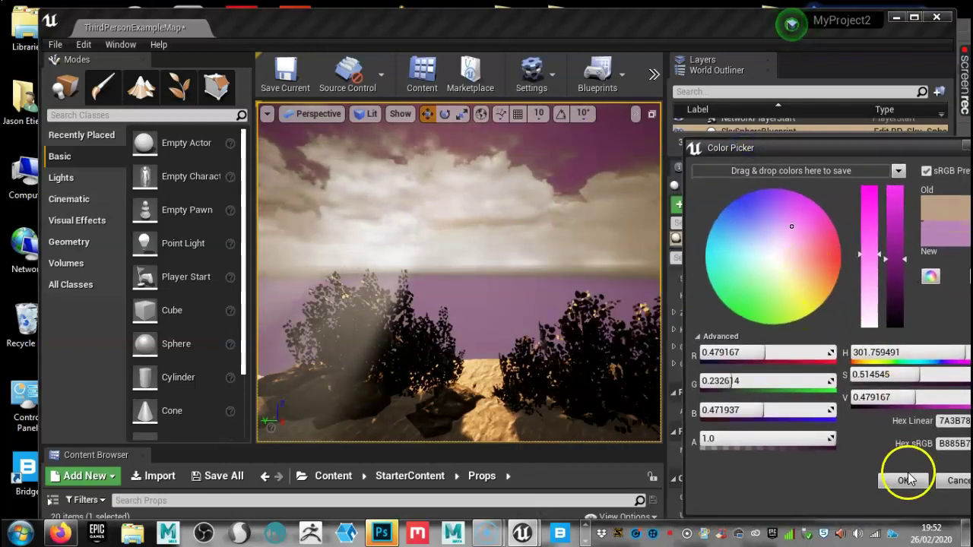
click(906, 477)
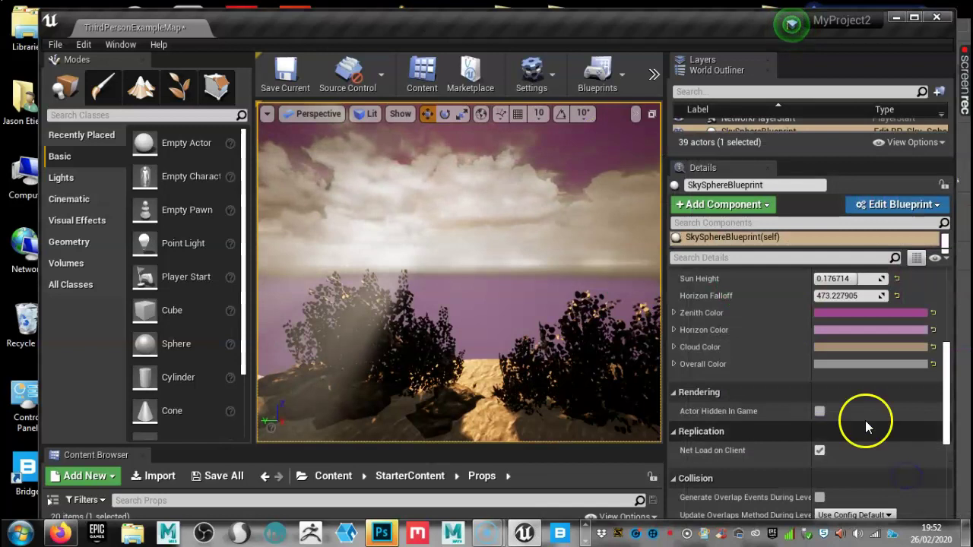
Try a darkened dusty pink, sRGB hex 977286FF, as the sky sphere's Cloud Color and discard it
click(848, 350)
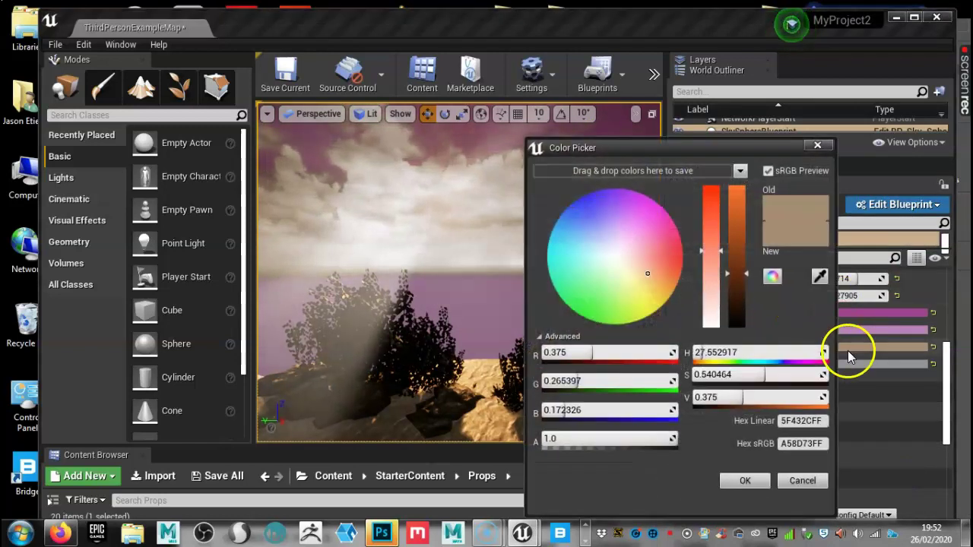
drag(616, 271, 641, 241)
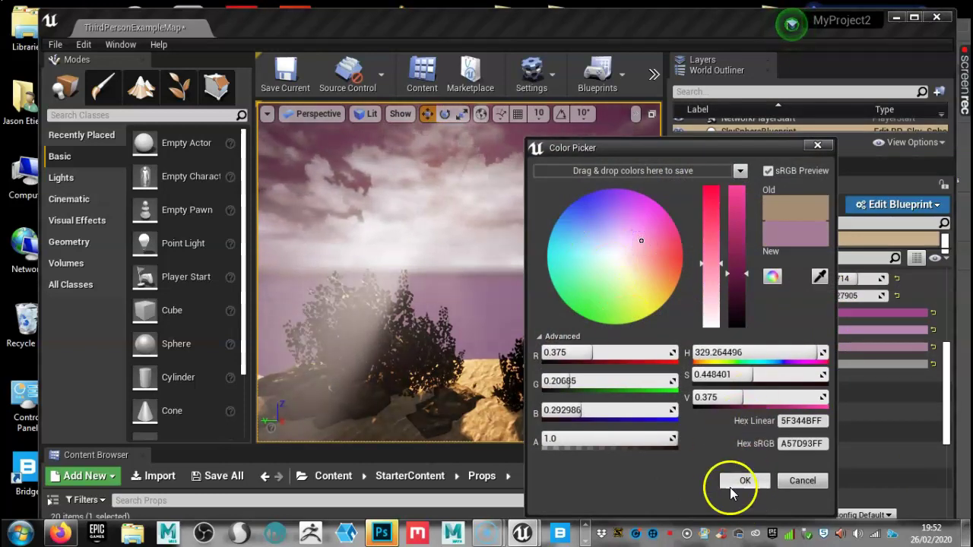
mouse_move(748, 279)
mouse_down()
mouse_move(748, 327)
mouse_move(748, 222)
mouse_move(748, 315)
mouse_move(746, 282)
mouse_up()
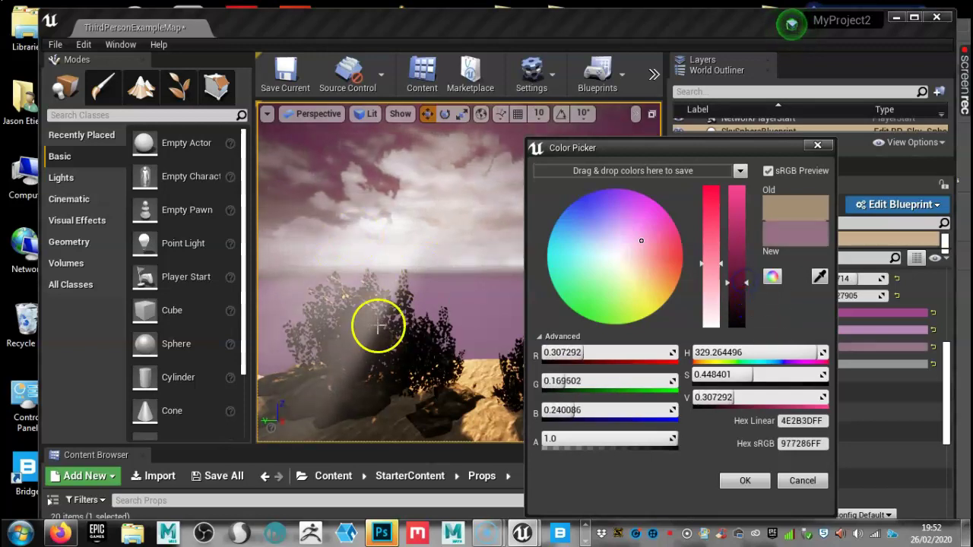
click(802, 481)
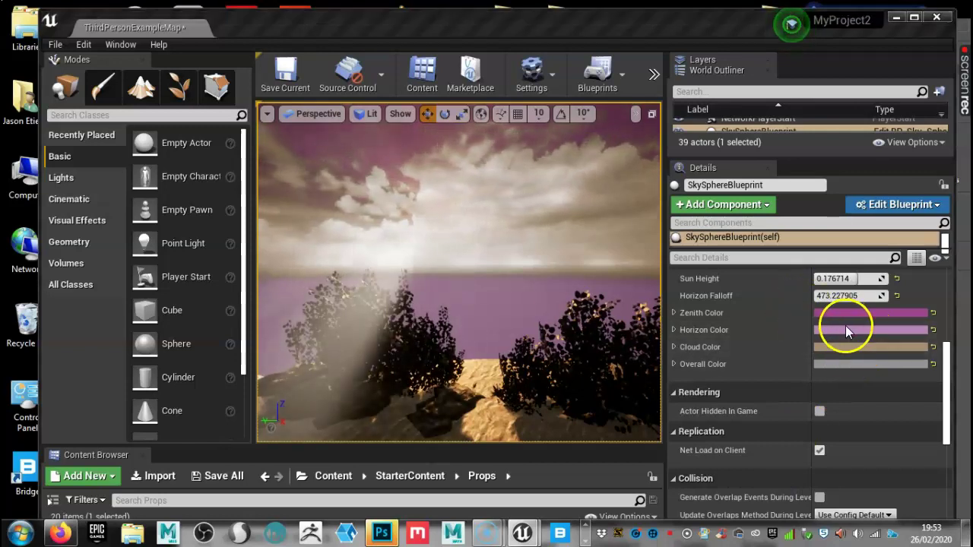
Change the sky sphere's Horizon Color to tan, sRGB hex B8A586FF
click(845, 330)
drag(645, 251, 653, 276)
click(753, 481)
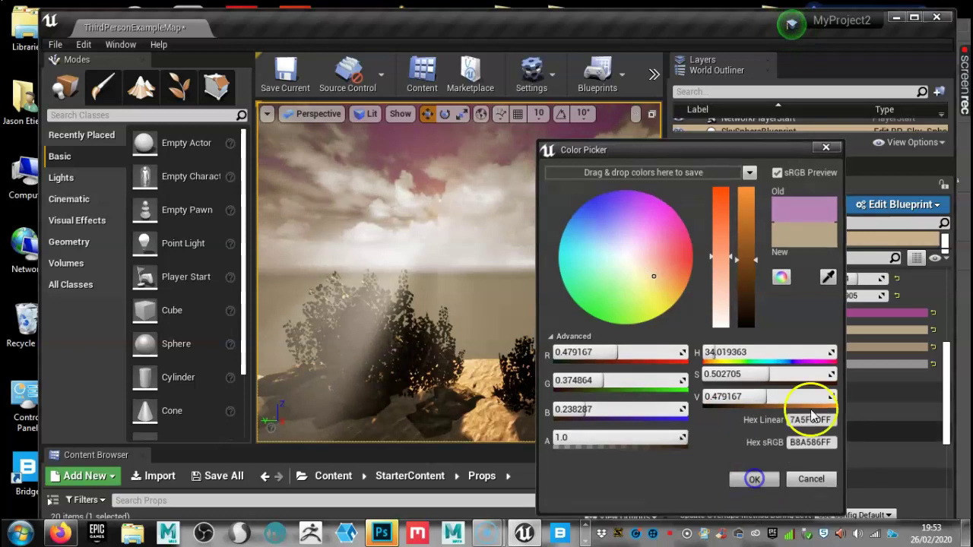
Change the sky sphere's Zenith Color to greyish brown, sRGB hex 9D8E7FFF
click(872, 313)
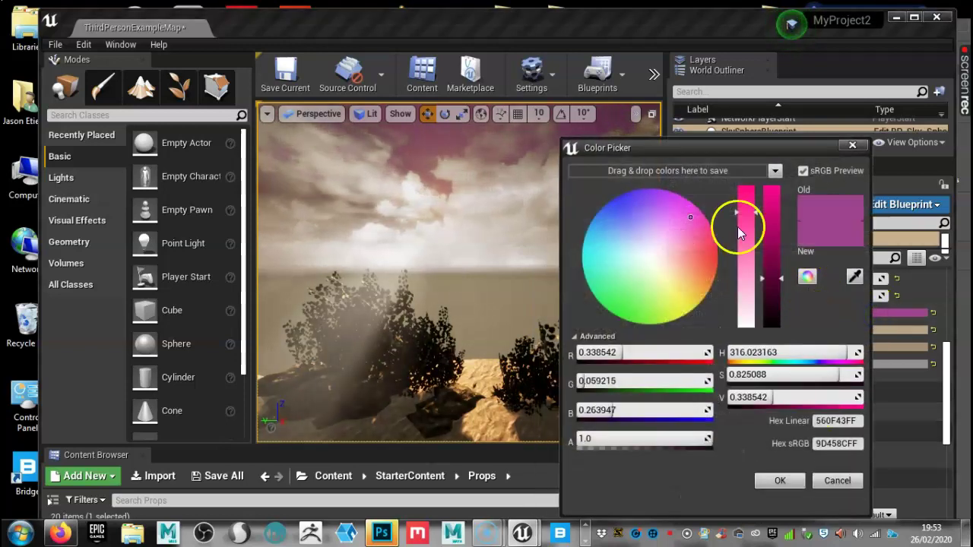
drag(693, 218, 673, 268)
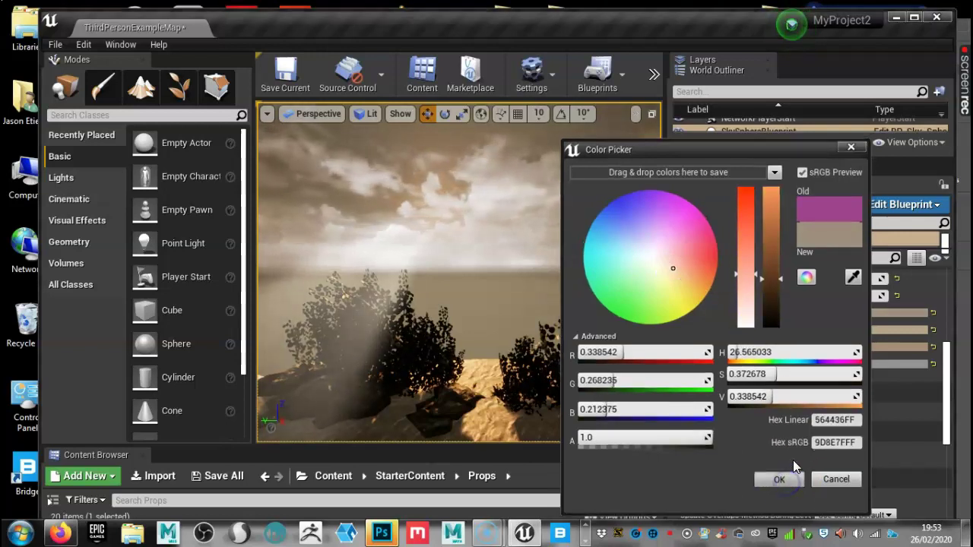
click(783, 482)
Enlarge the World Outliner list and select the Light Source actor in the Lighting folder
scroll(810, 373, down, 5)
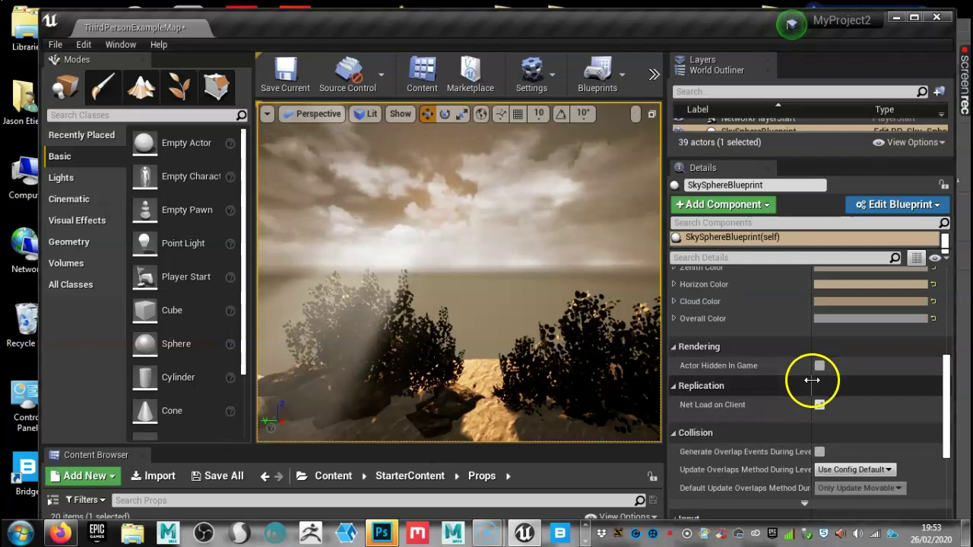
scroll(837, 471, down, 3)
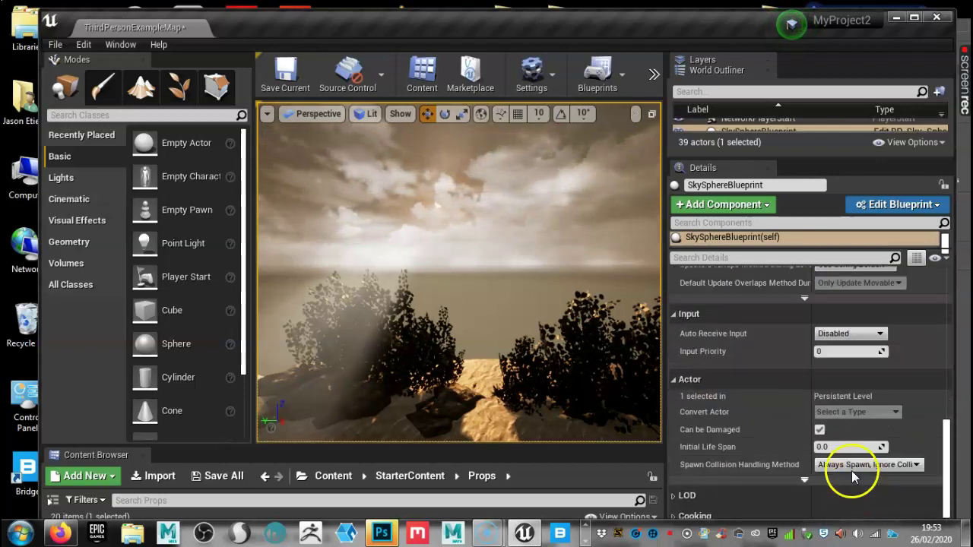
scroll(828, 425, up, 5)
scroll(826, 422, up, 5)
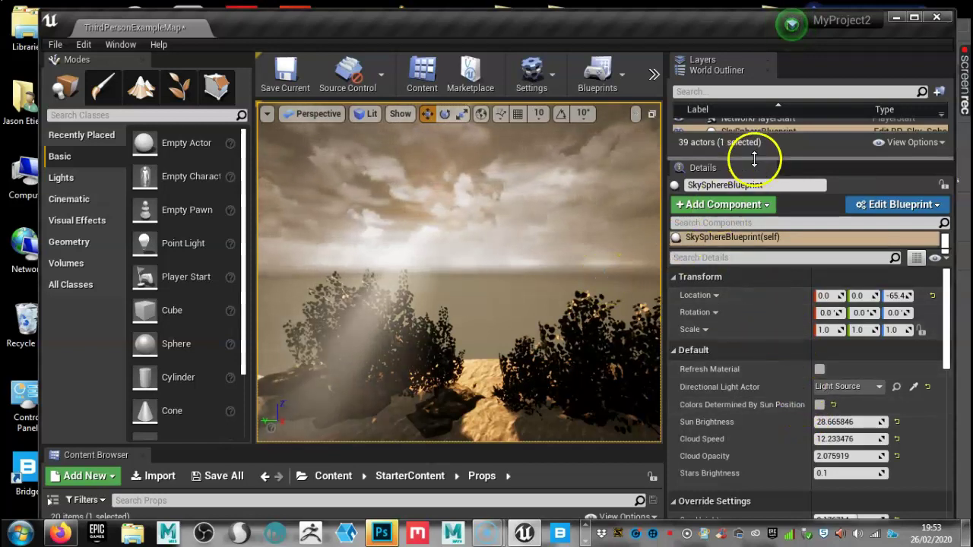
drag(754, 159, 753, 397)
scroll(756, 304, up, 1)
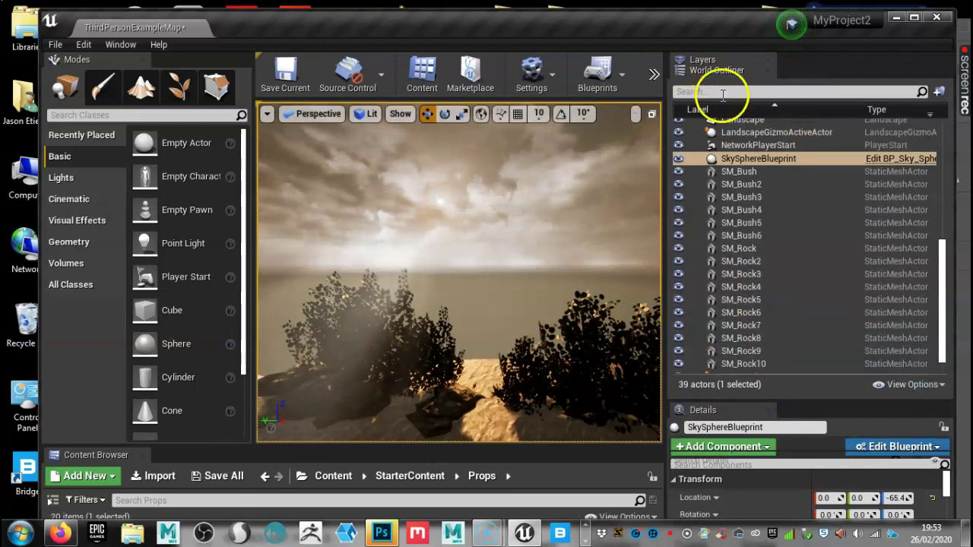
scroll(750, 213, up, 6)
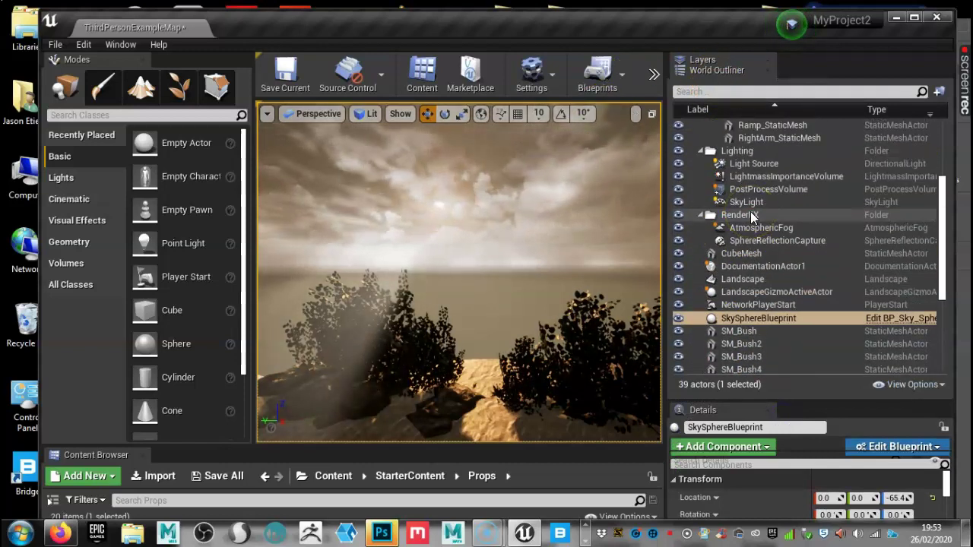
scroll(751, 211, up, 1)
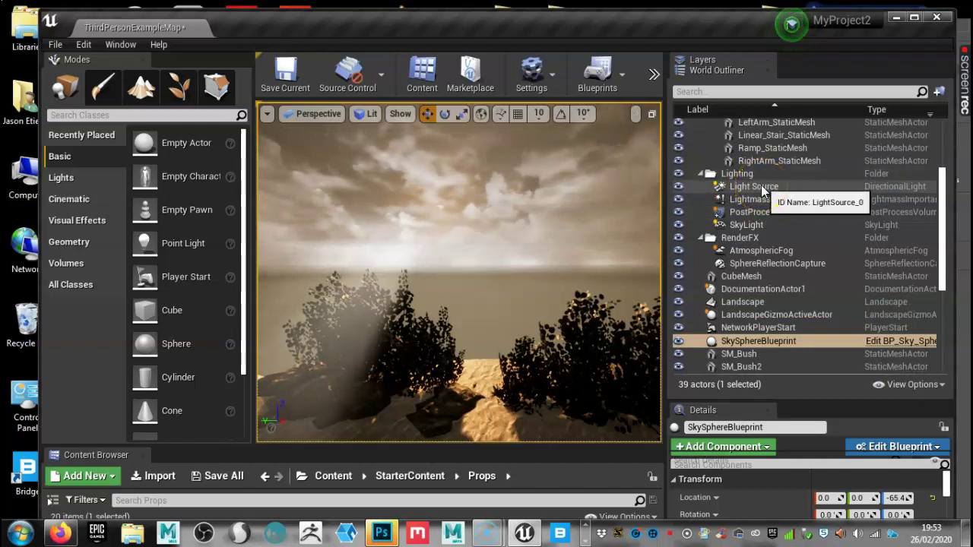
click(761, 189)
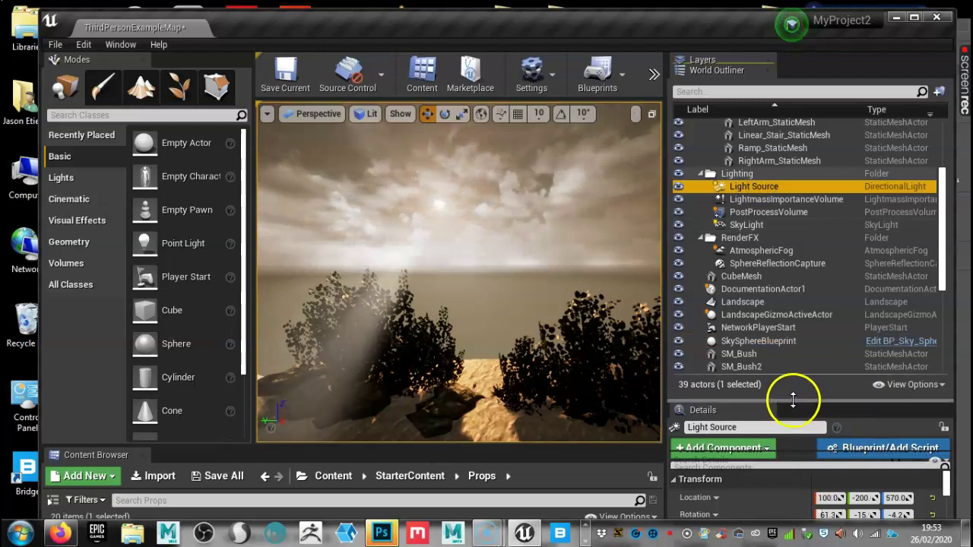
Enlarge the Light Source's Details area and examine its transform and light settings
drag(793, 400, 786, 191)
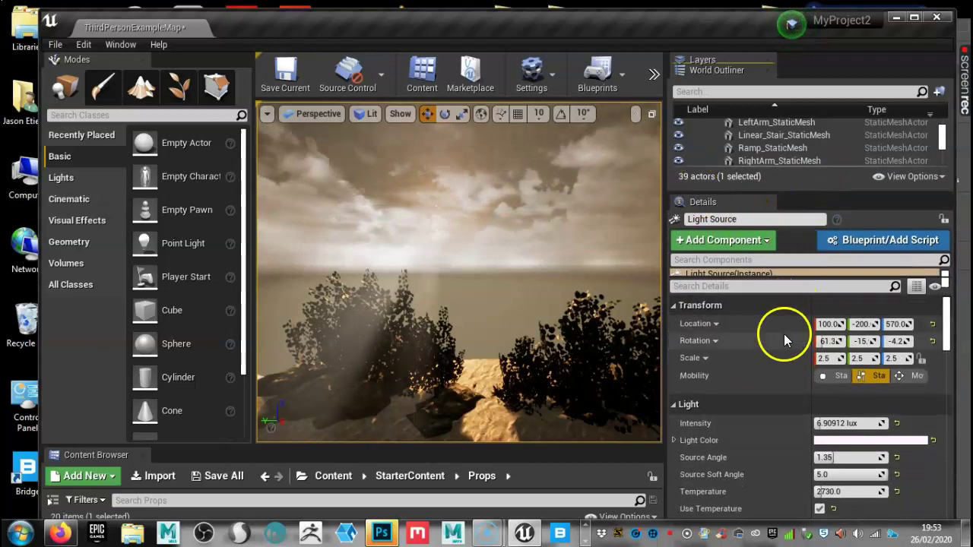
scroll(783, 335, down, 1)
scroll(795, 365, down, 1)
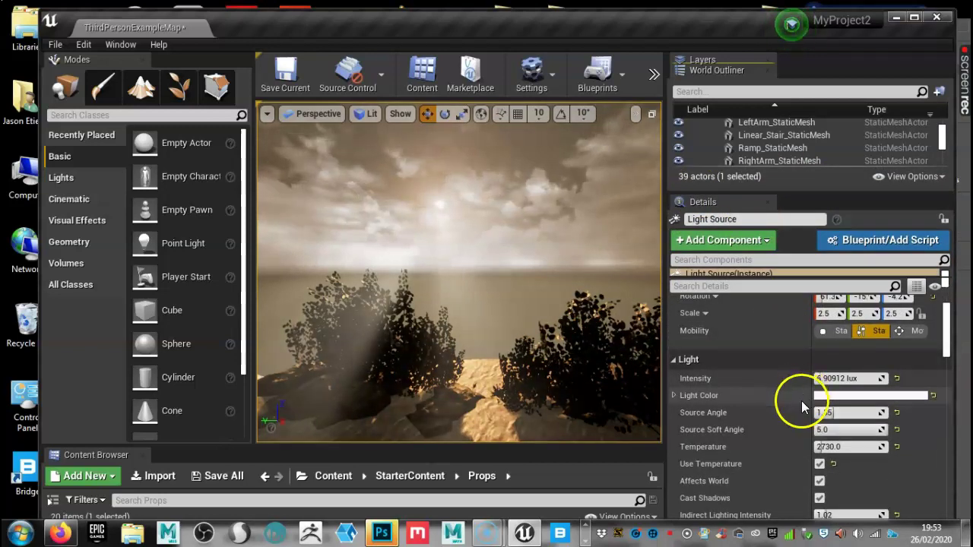
scroll(783, 400, down, 2)
scroll(753, 297, up, 4)
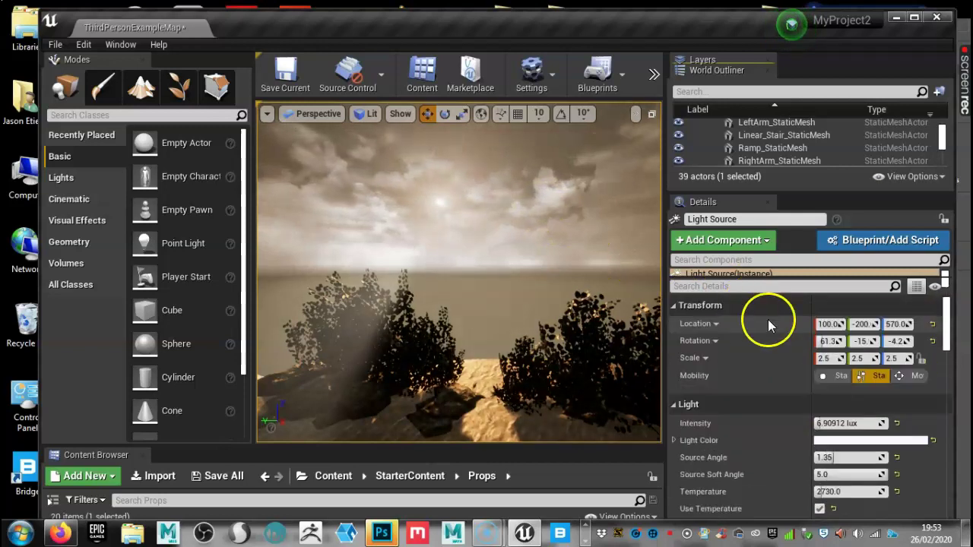
Frame the selected Light Source actor in the viewport
scroll(532, 231, down, 8)
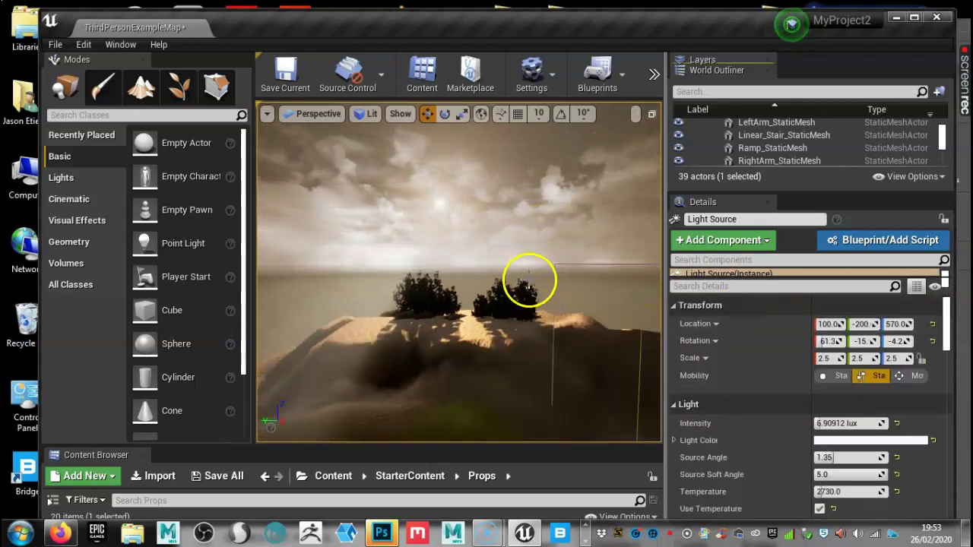
scroll(530, 280, down, 4)
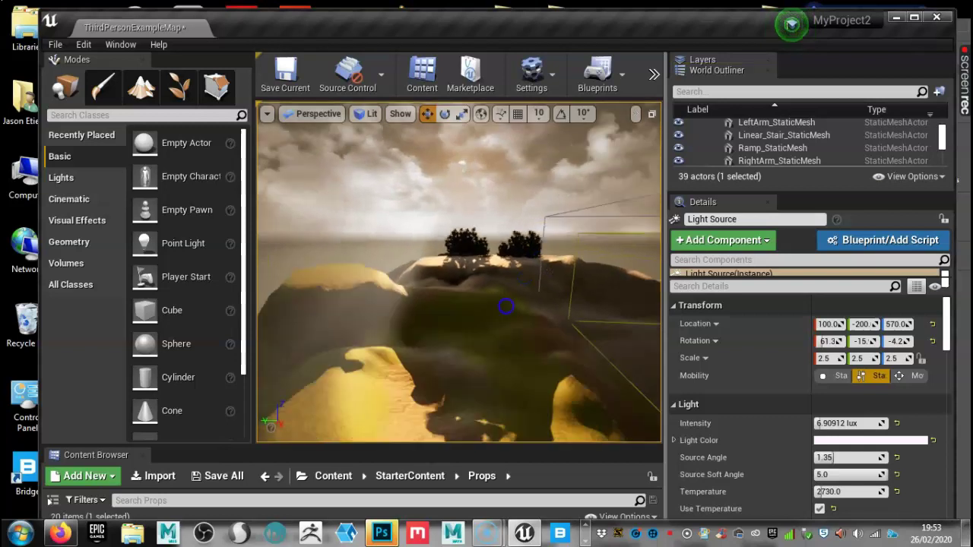
right_drag(505, 308, 506, 335)
scroll(546, 274, down, 2)
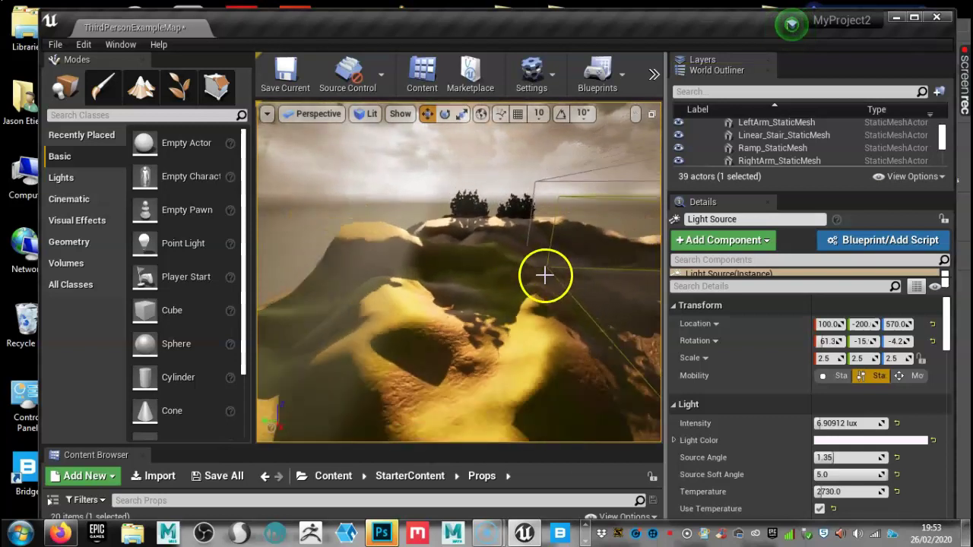
right_drag(589, 242, 555, 282)
key(f)
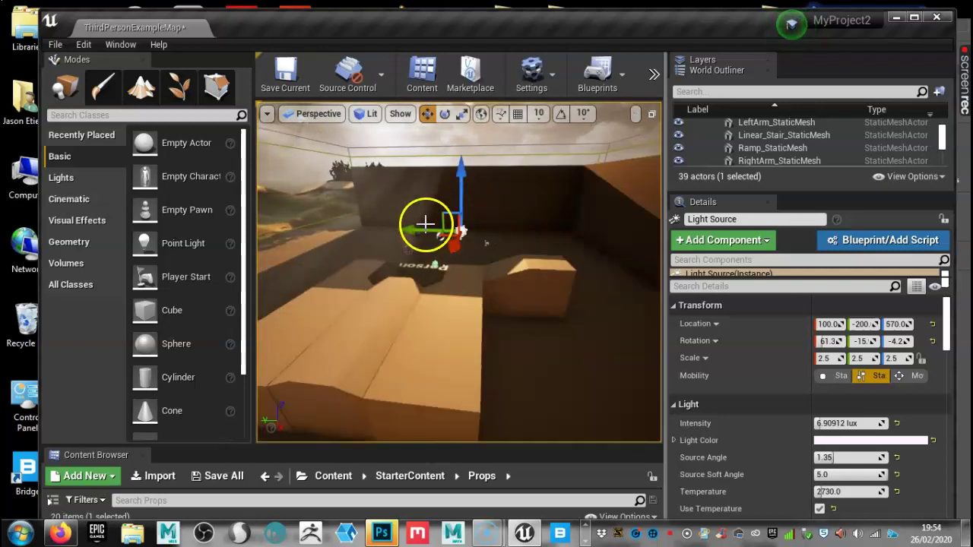
Rotate the Light Source in the viewport to a rotation of about 46.7, -13 and -0.7
drag(425, 223, 451, 222)
scroll(396, 196, up, 5)
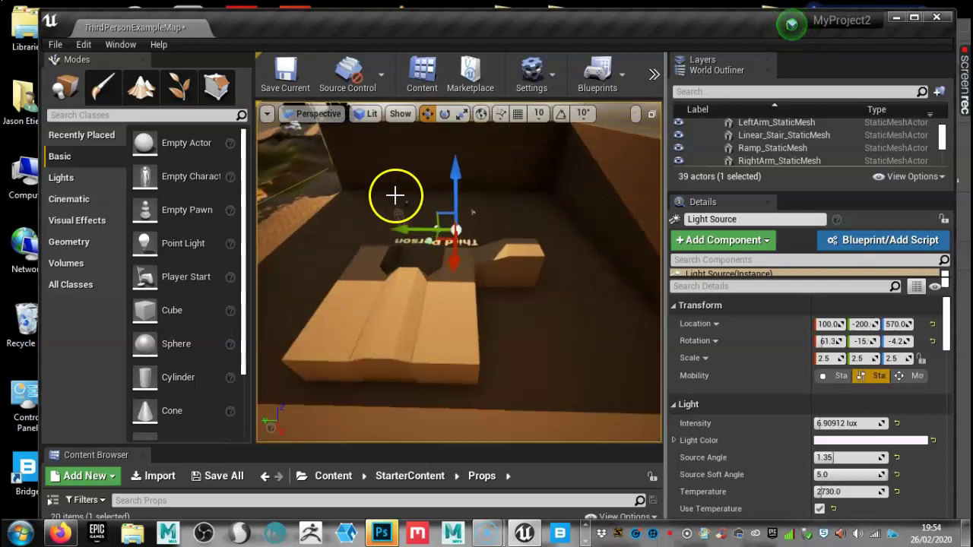
drag(367, 206, 216, 86)
drag(380, 245, 460, 240)
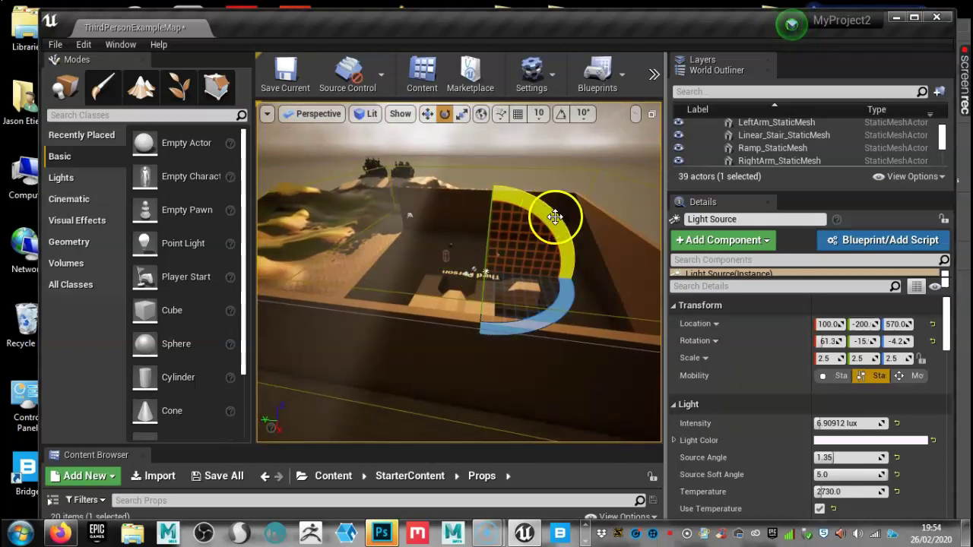
drag(551, 220, 476, 230)
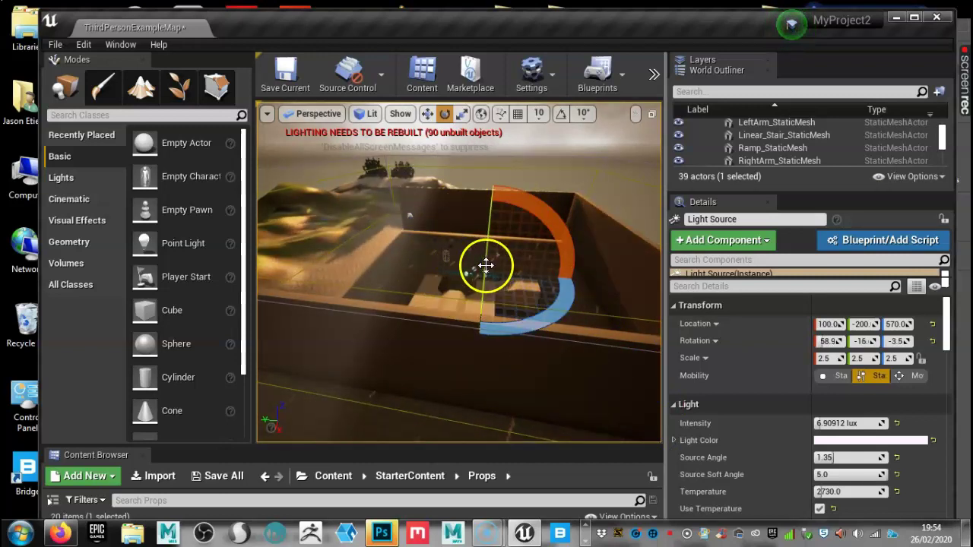
drag(486, 265, 512, 277)
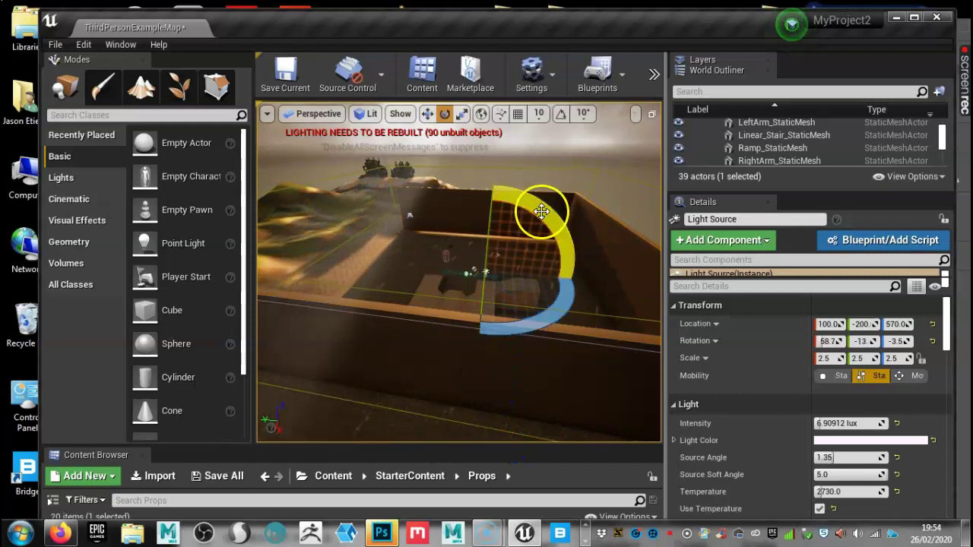
drag(540, 210, 541, 228)
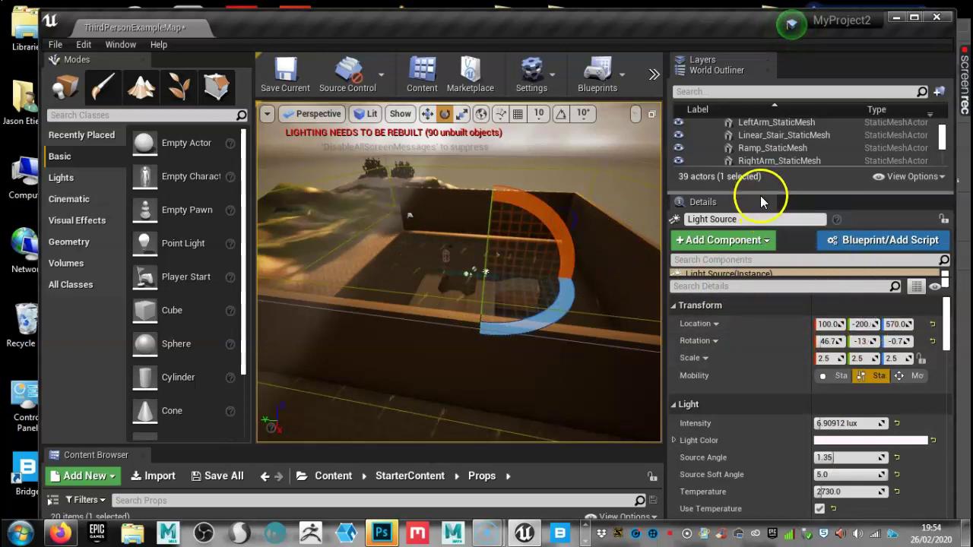
Give the Details area more room and examine the Light Source's Light, Rendering, Lightmass and Light Shafts settings
drag(769, 190, 741, 156)
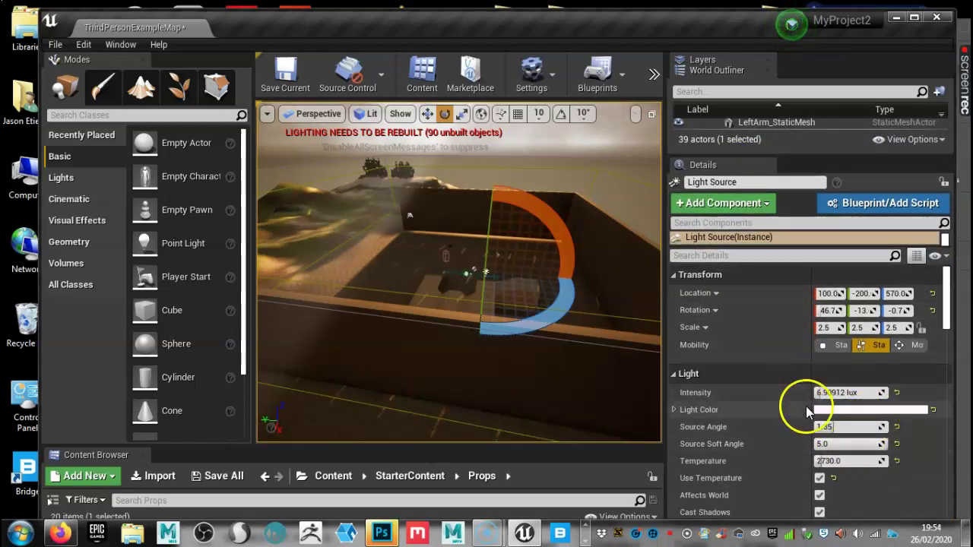
scroll(809, 411, down, 1)
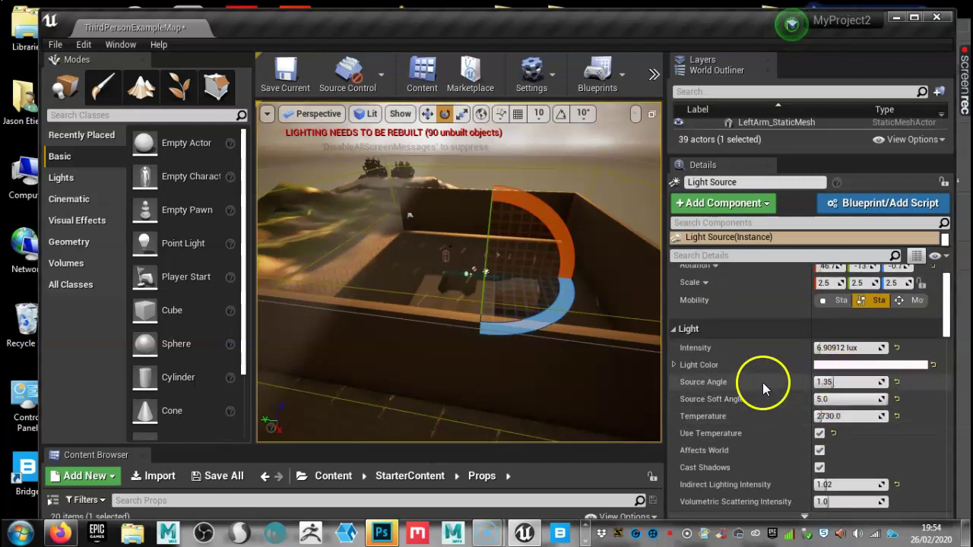
scroll(818, 426, down, 1)
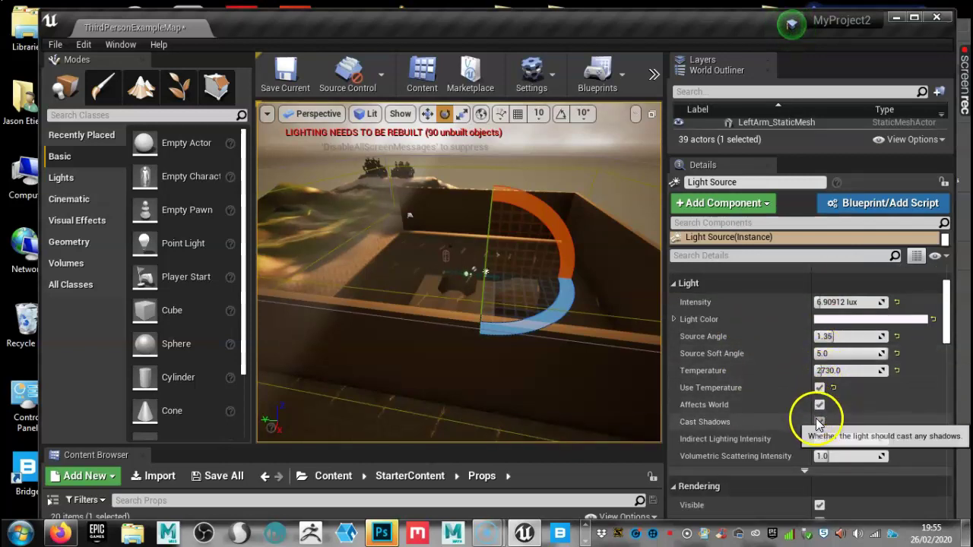
scroll(821, 410, down, 2)
scroll(820, 425, down, 1)
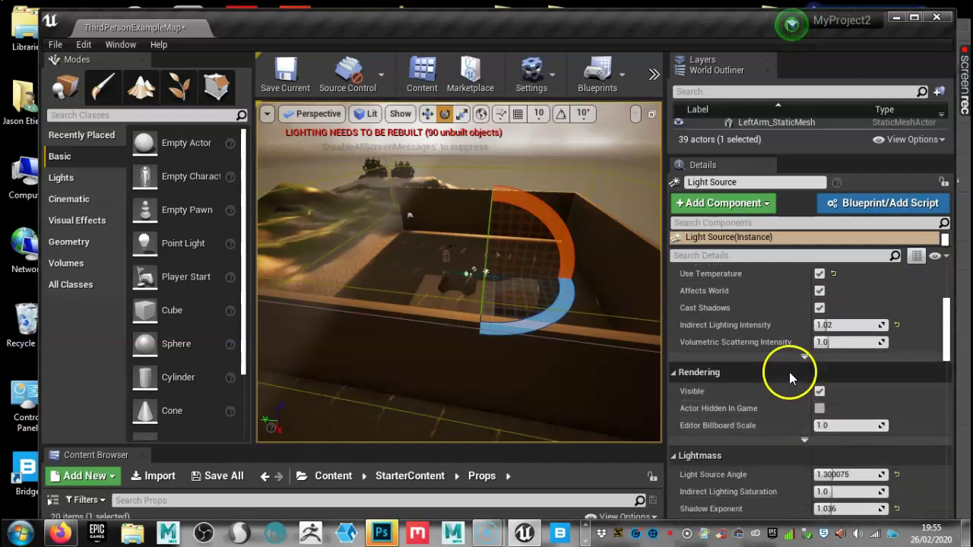
scroll(821, 399, down, 2)
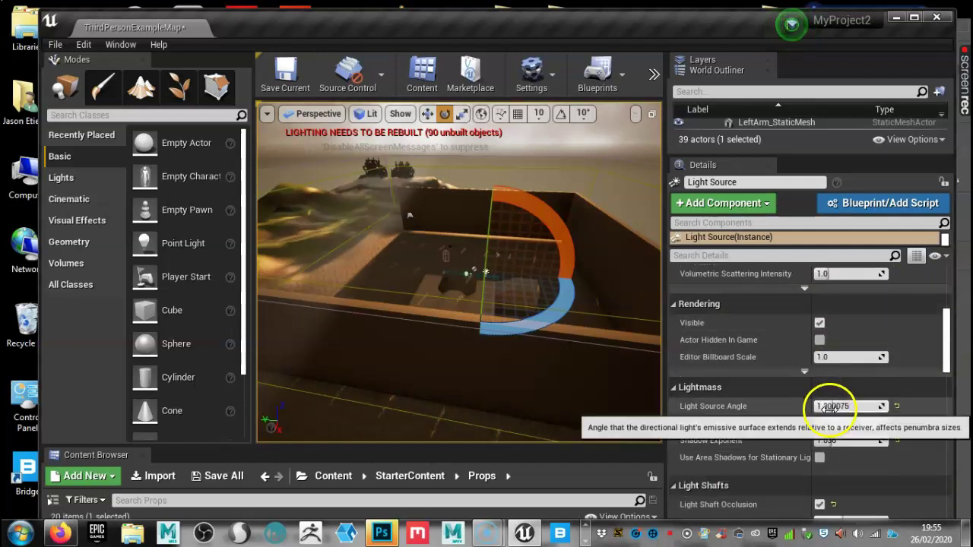
scroll(827, 411, down, 1)
scroll(827, 407, down, 1)
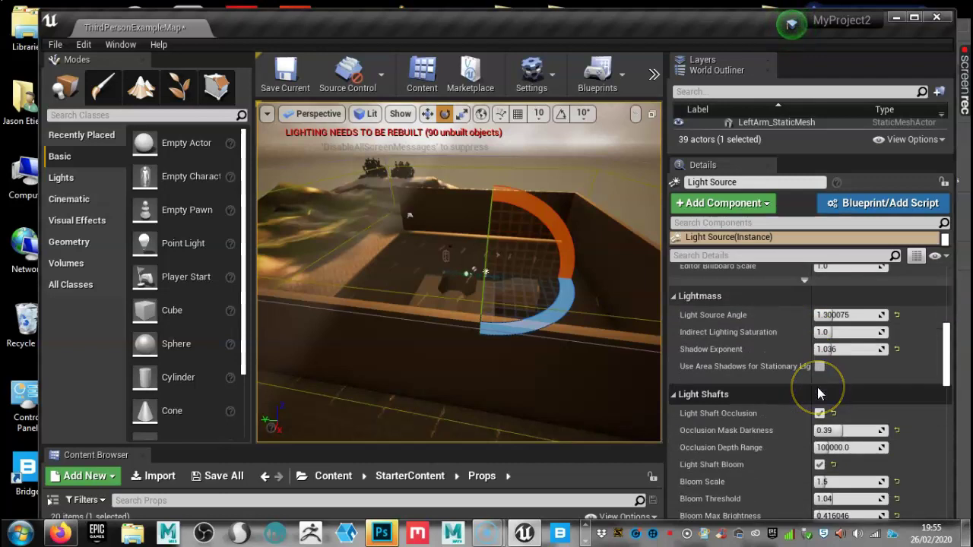
scroll(819, 391, down, 1)
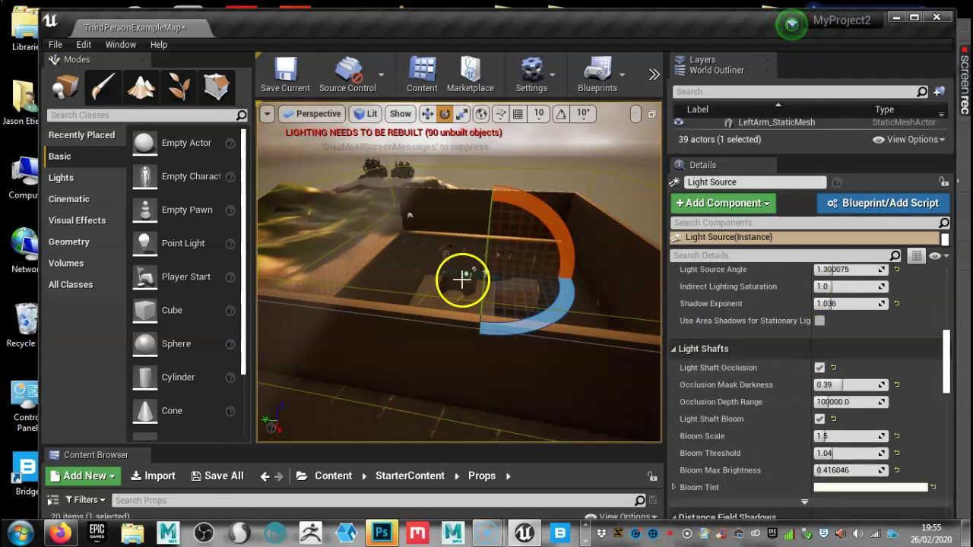
Turn the Light Source's Light Shaft Occlusion and Light Shaft Bloom off and back on to compare the effect
drag(361, 254, 399, 285)
right_drag(399, 285, 368, 265)
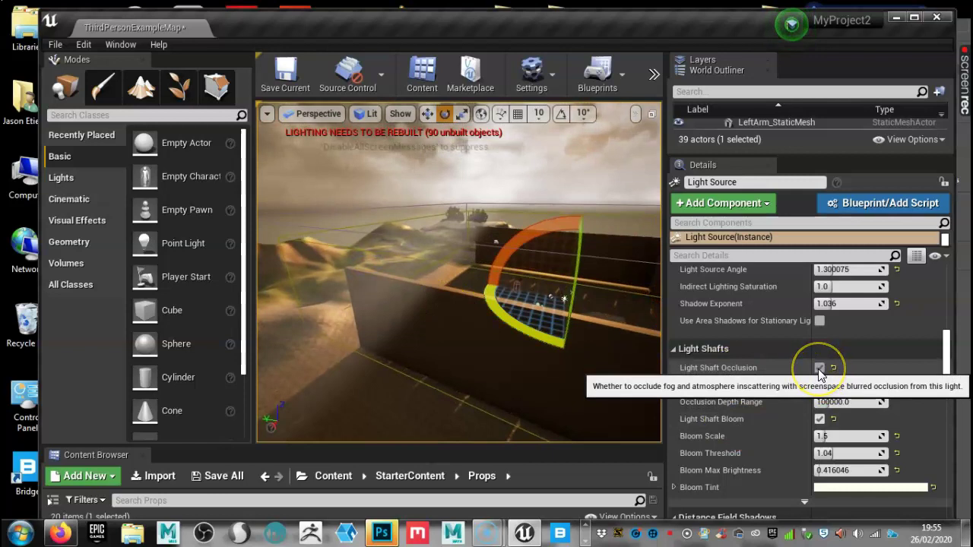
click(819, 419)
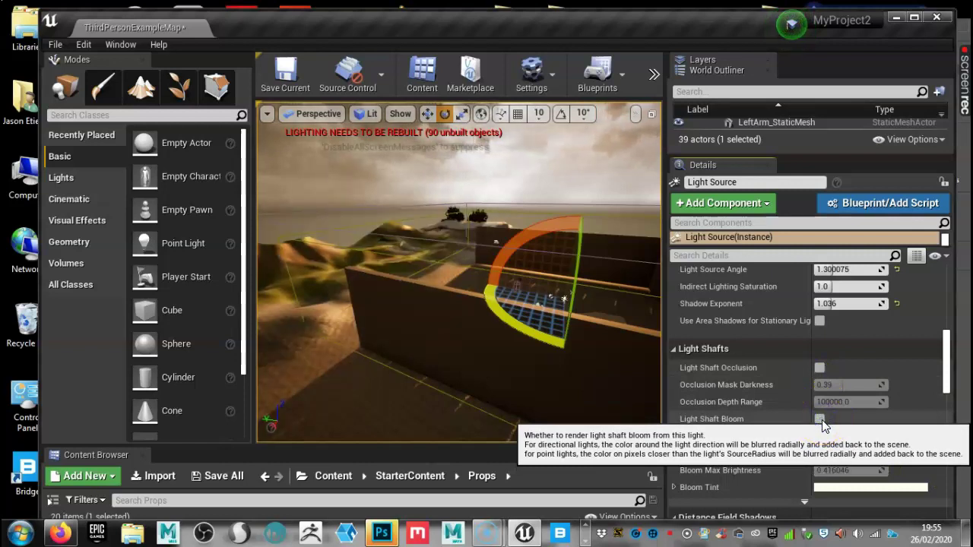
click(839, 405)
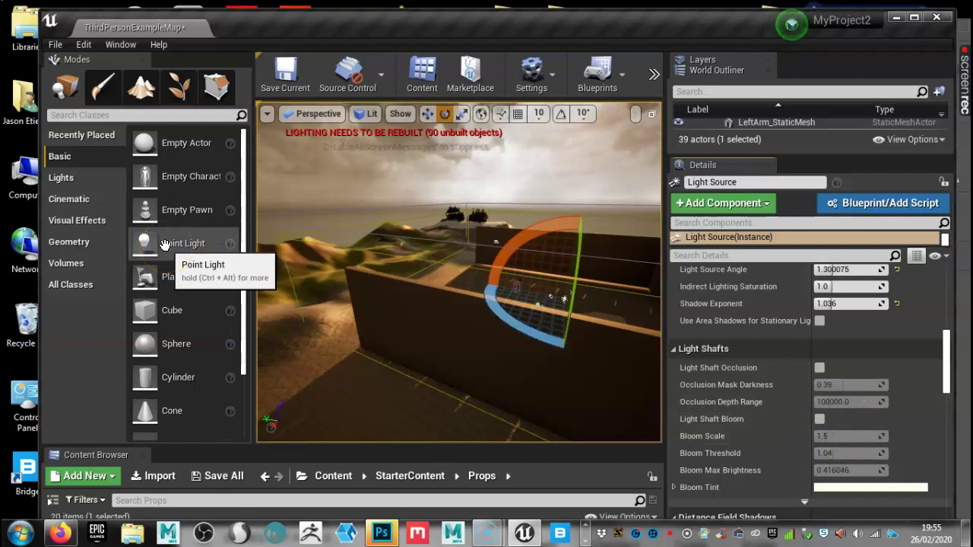
drag(164, 244, 270, 247)
click(820, 368)
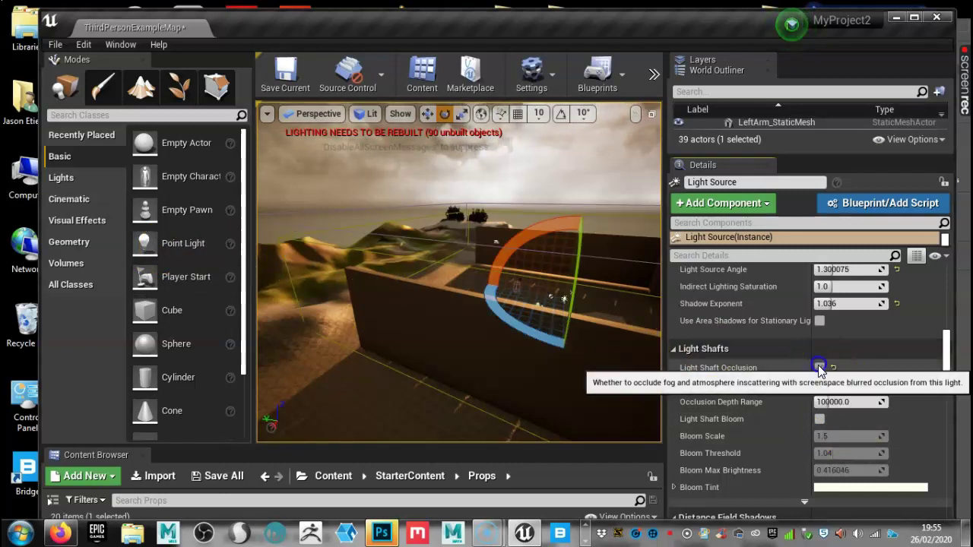
click(820, 419)
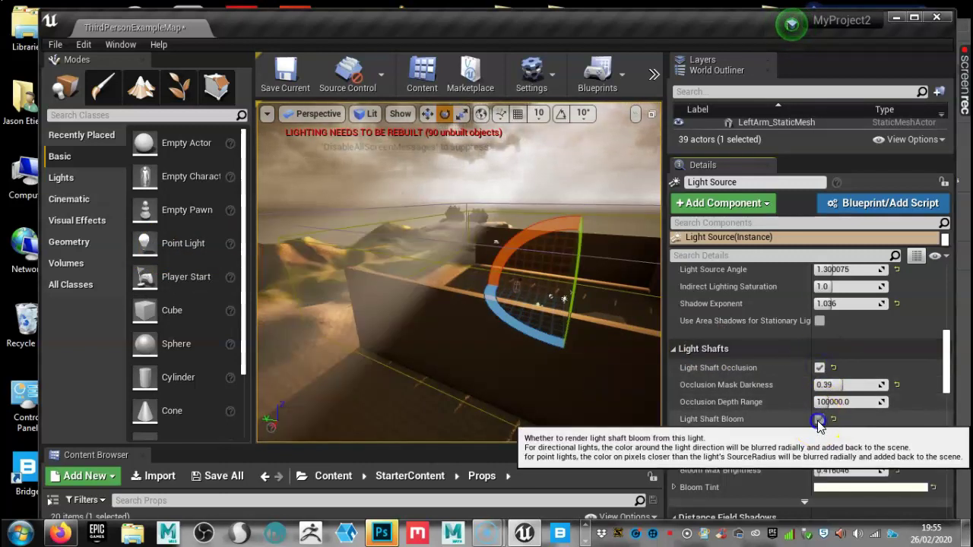
Select the SM_Bush on the distant hill beyond the walled area and frame it in the viewport
click(459, 215)
right_drag(426, 225, 406, 220)
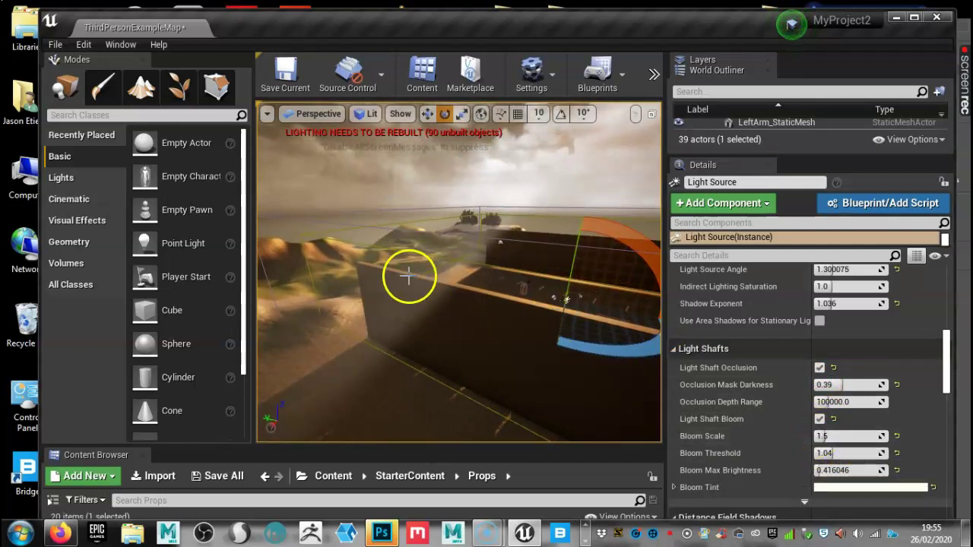
drag(381, 294, 107, 159)
scroll(446, 284, up, 3)
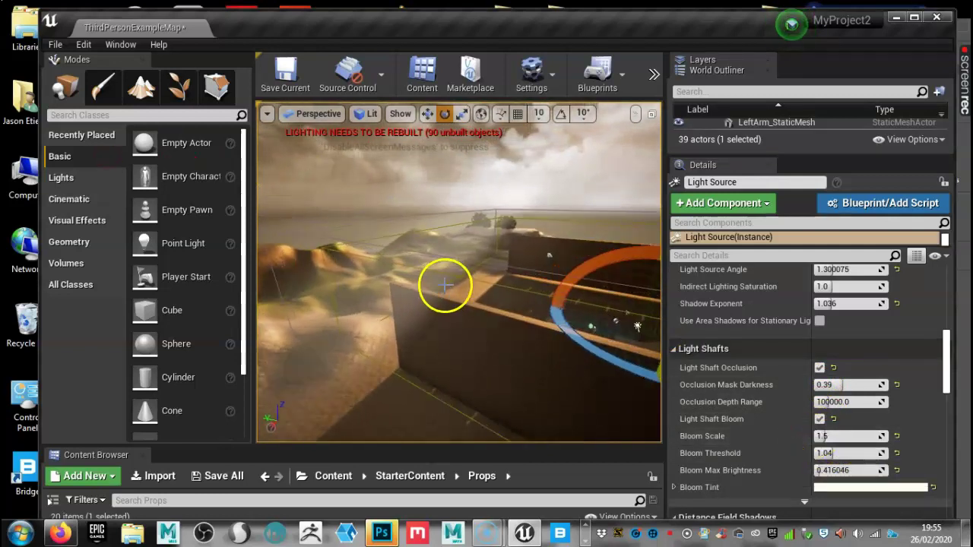
drag(450, 262, 472, 218)
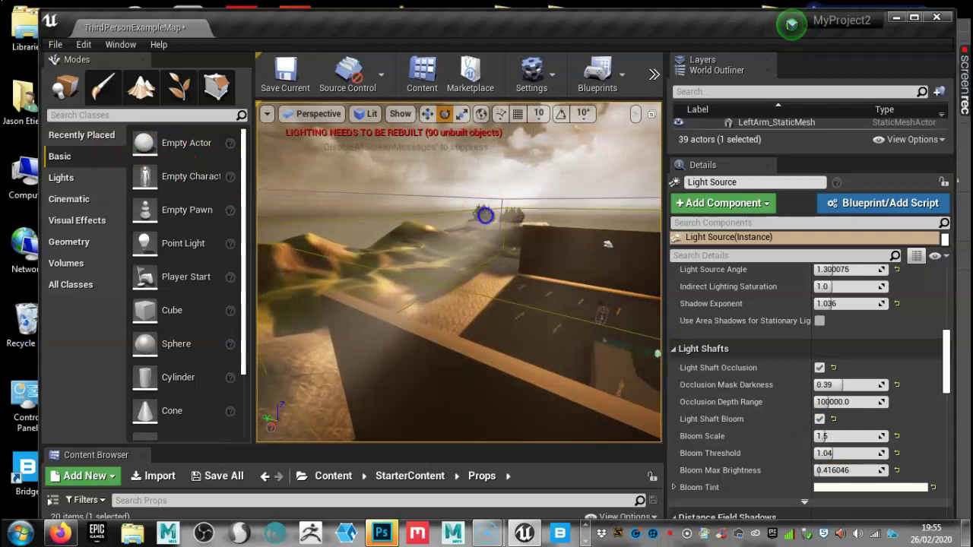
click(484, 216)
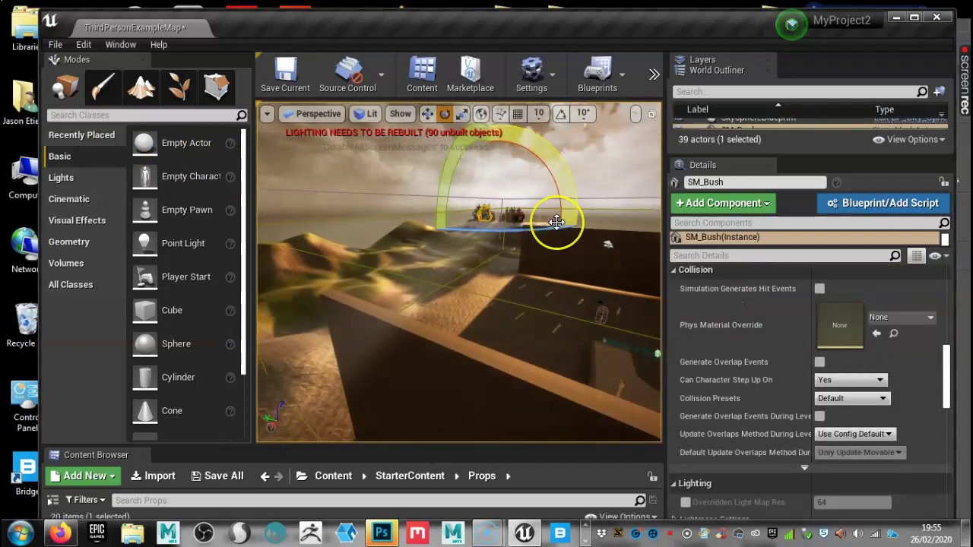
key(f)
Duplicate the framed SM_Bush beside the other bushes on the hilltop
alt+drag(430, 327, 510, 358)
alt+drag(590, 350, 598, 322)
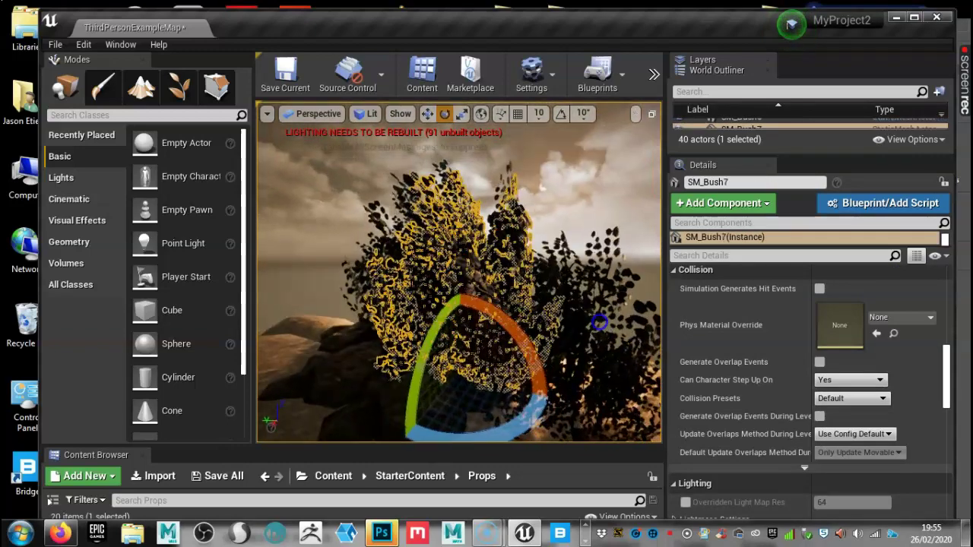
alt+right_drag(598, 322, 355, 344)
alt+drag(486, 414, 478, 388)
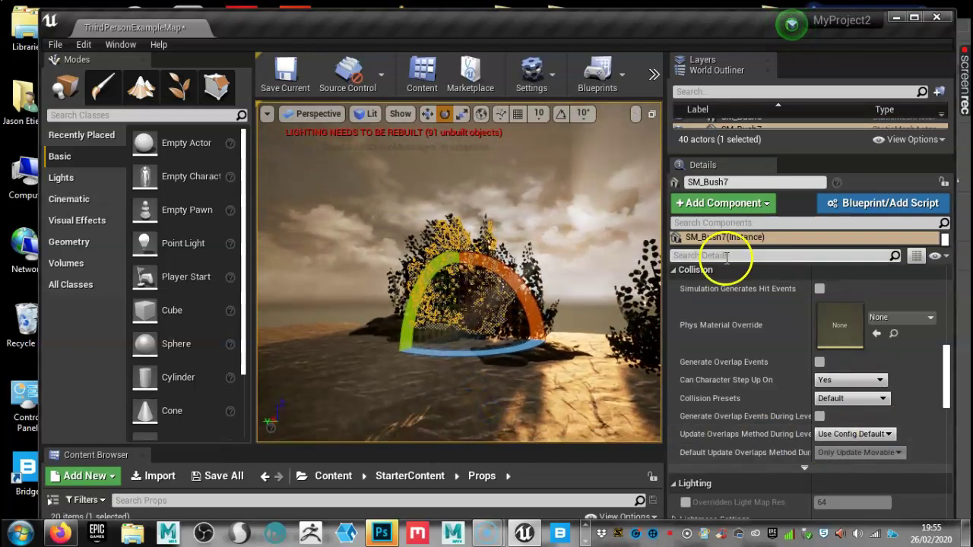
Select the Light Source in the Lighting folder and enlarge its Details area to show the Light Shafts settings
drag(761, 156, 761, 432)
scroll(768, 190, up, 6)
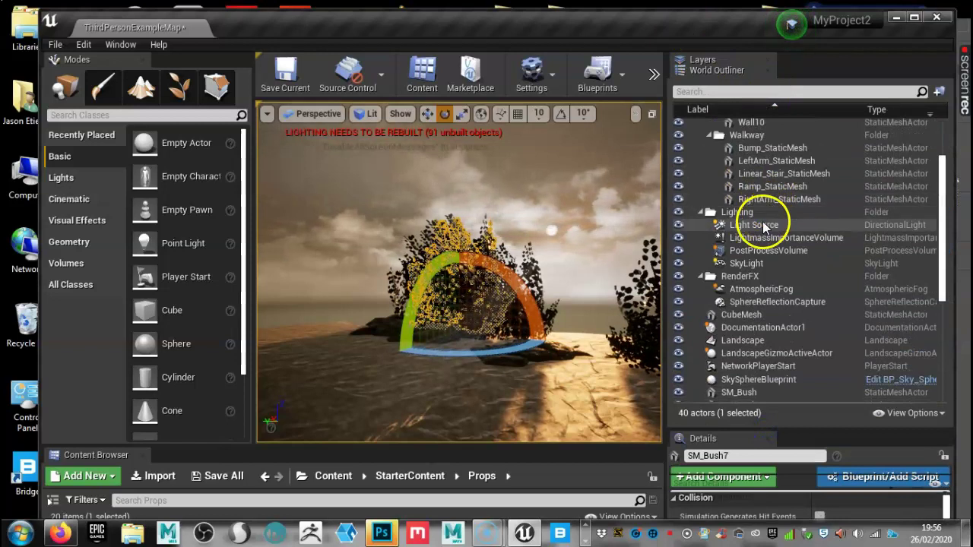
click(757, 228)
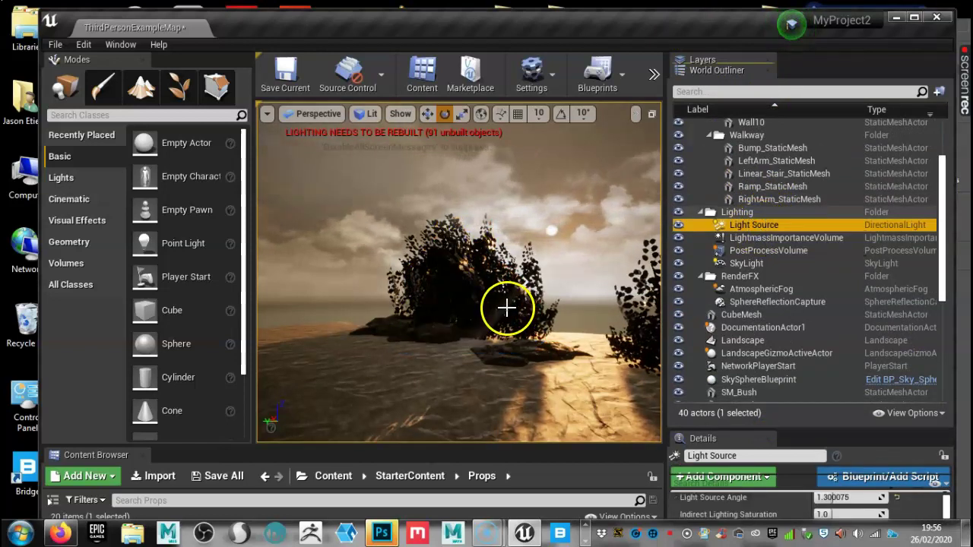
scroll(506, 309, down, 3)
drag(787, 430, 790, 95)
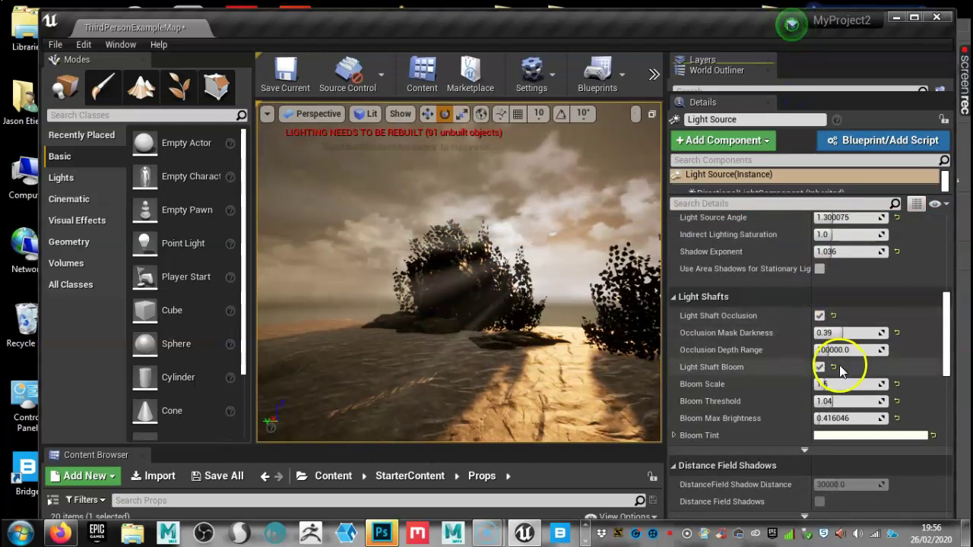
Set the Light Source's light shaft Bloom Scale to 8.285714
drag(827, 384, 952, 413)
key(ctrl+l)
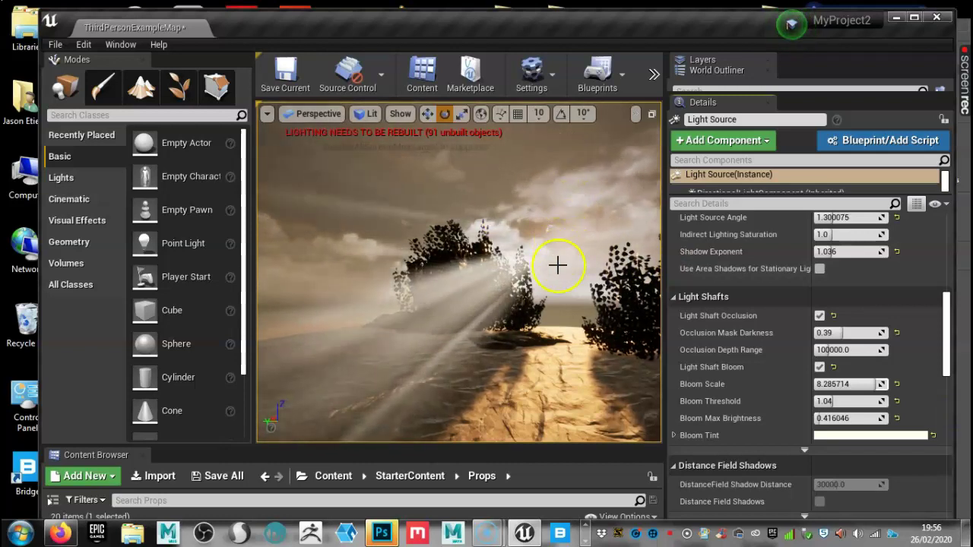
drag(549, 270, 511, 261)
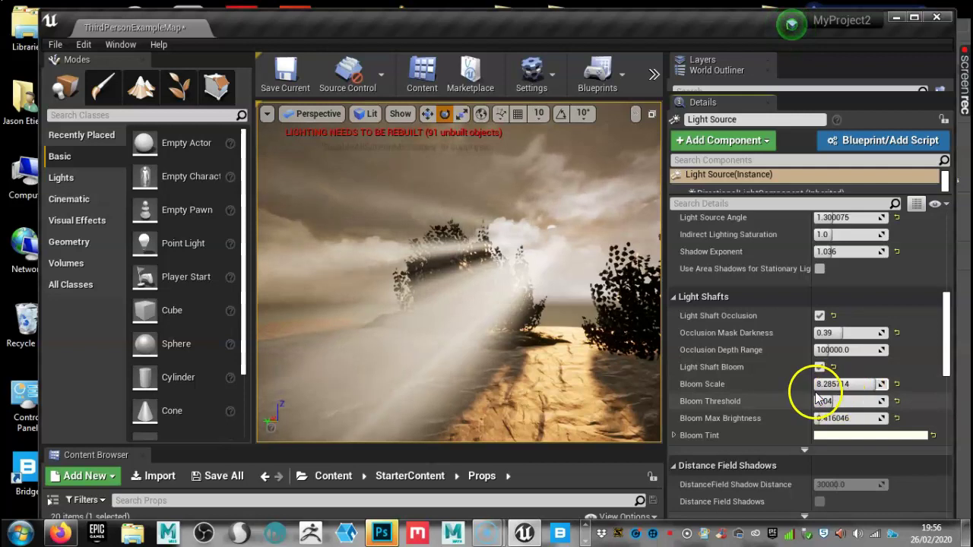
Set the Light Source's light shaft Bloom Threshold to 0.8 and its Bloom Max Brightness to 1.050979
drag(827, 403, 805, 407)
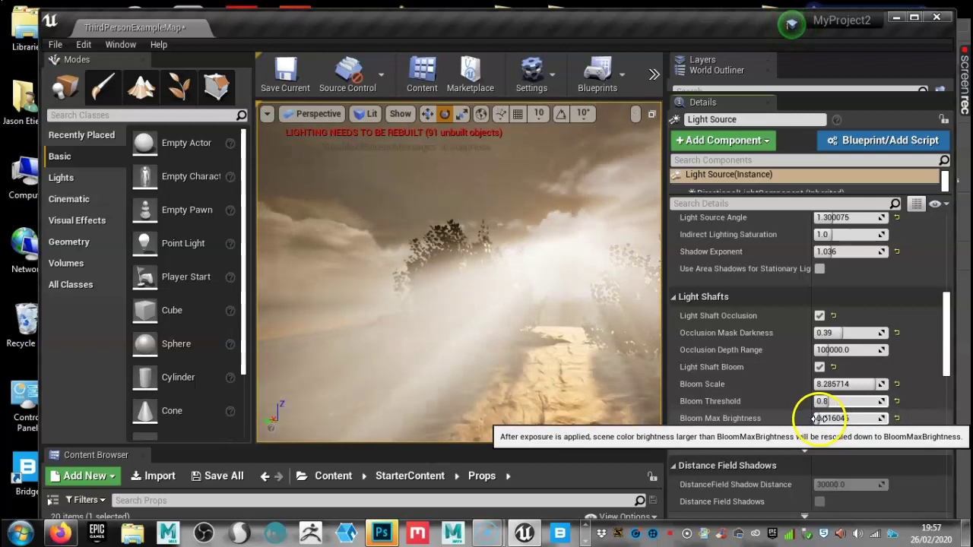
drag(818, 418, 819, 418)
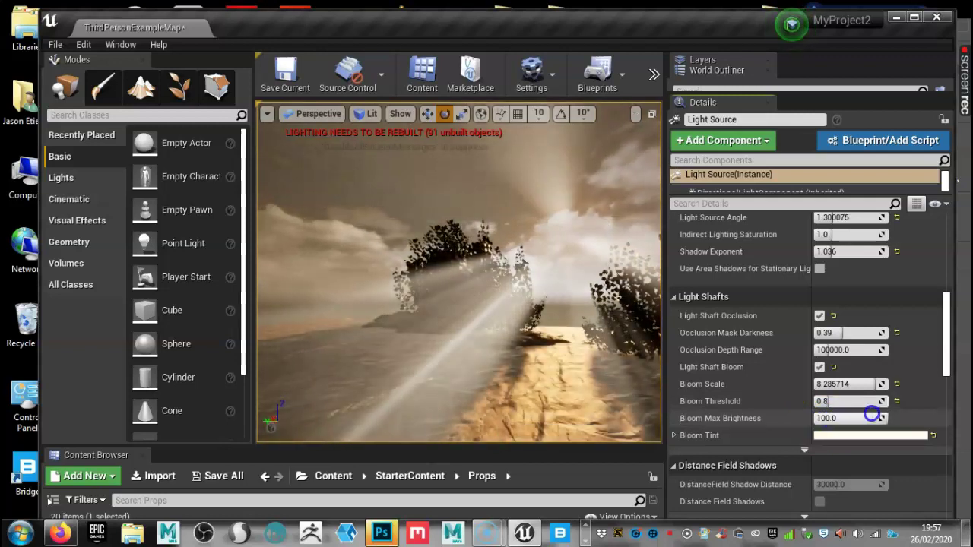
click(898, 418)
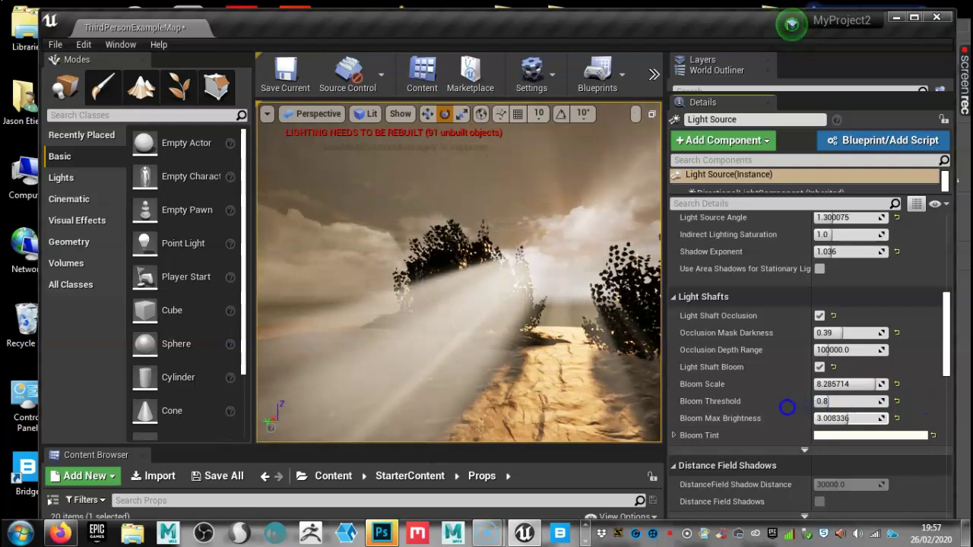
drag(748, 408, 751, 412)
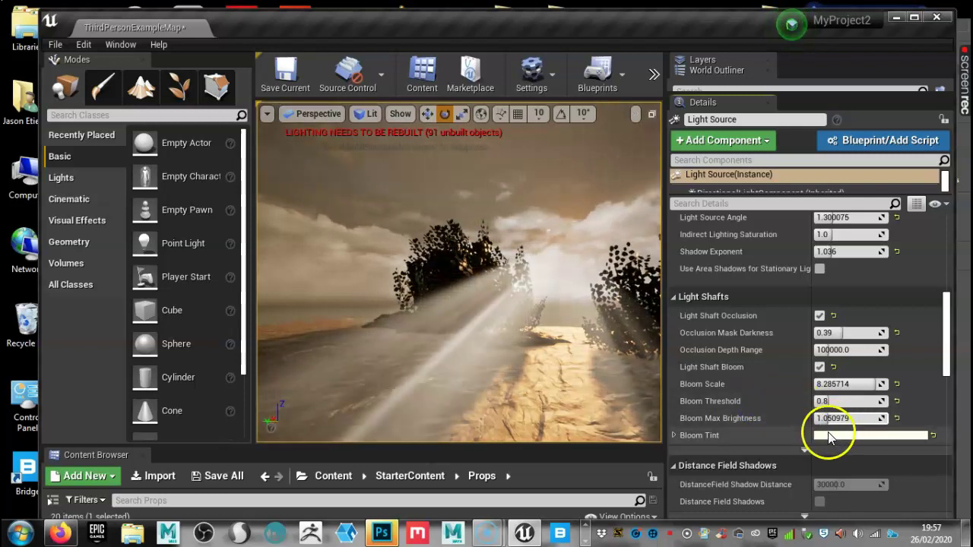
Try a green Bloom Tint on the Light Source's light shafts and settle on near-white with R 254, G 255, B 251
click(674, 435)
scroll(715, 432, down, 3)
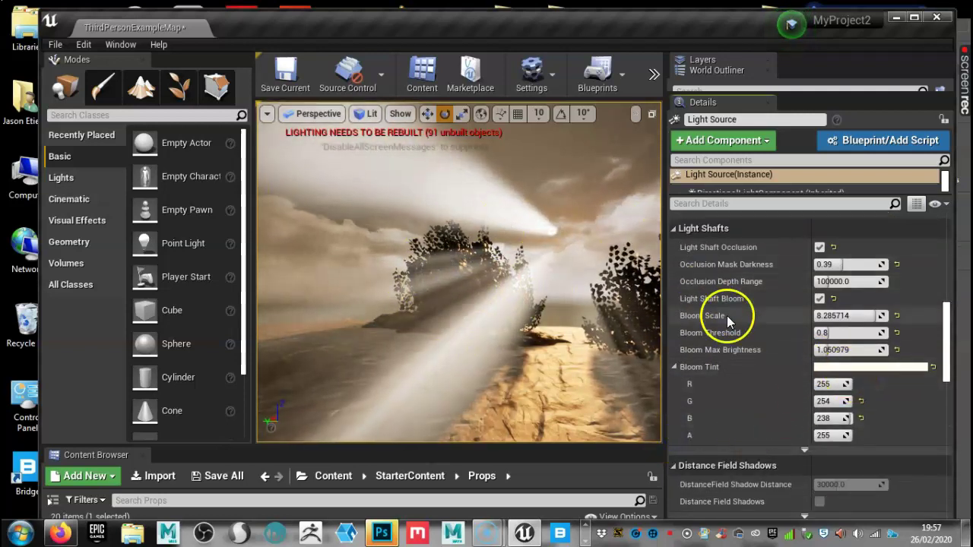
click(823, 370)
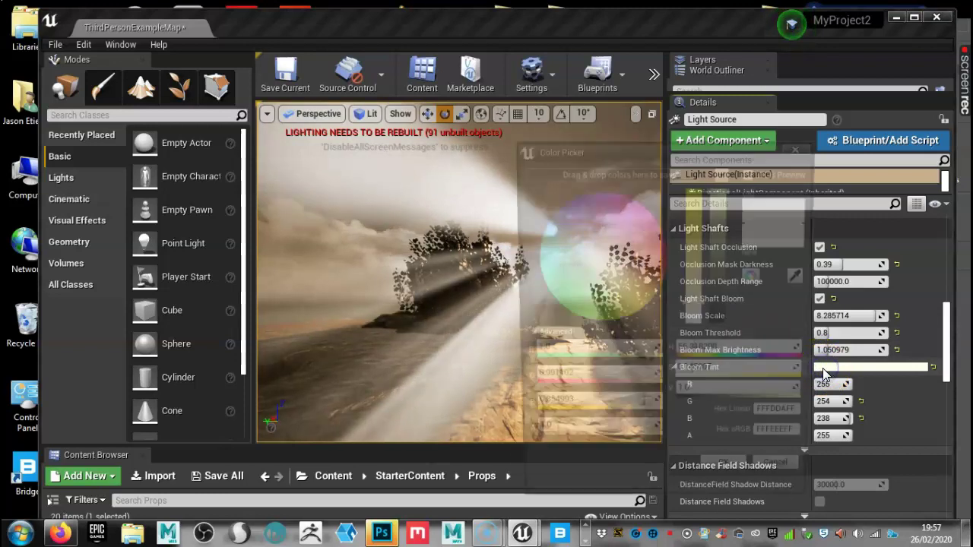
drag(608, 266, 572, 292)
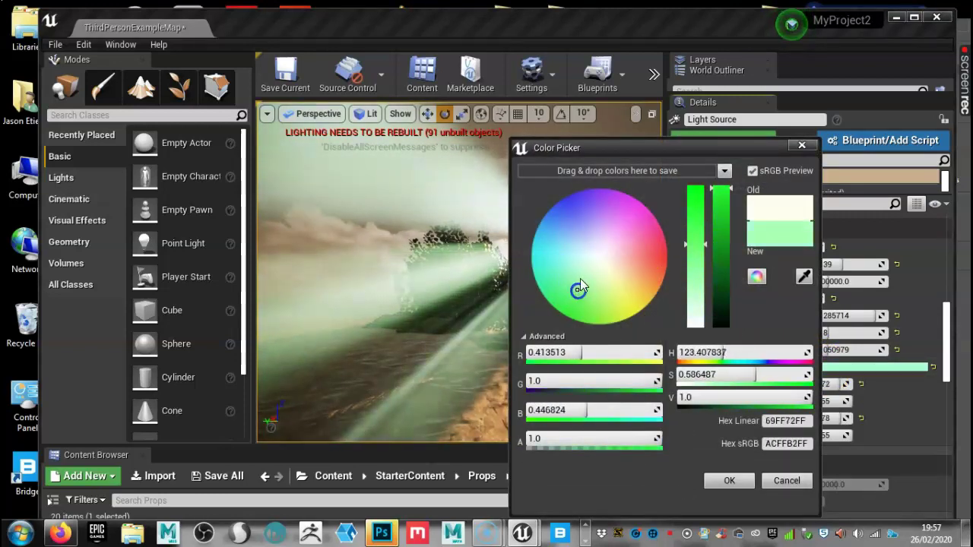
drag(571, 152, 740, 127)
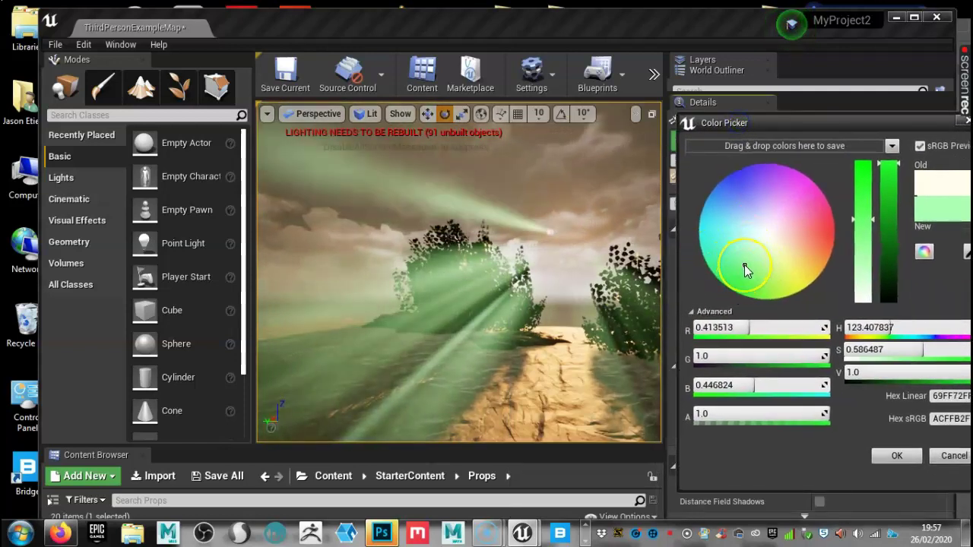
drag(744, 266, 769, 234)
click(898, 455)
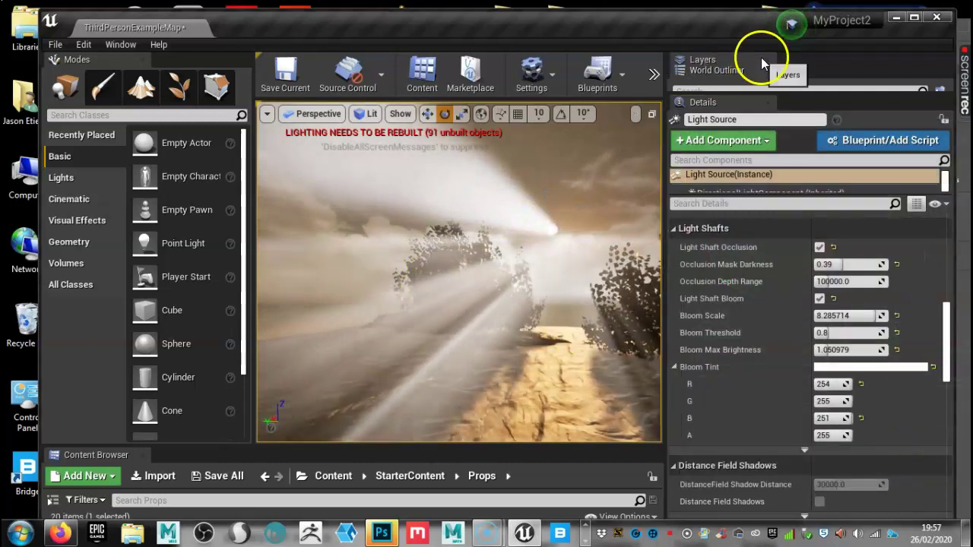
Play the level in full screen and run the character up the hill to examine the light shafts through the bushes
click(657, 72)
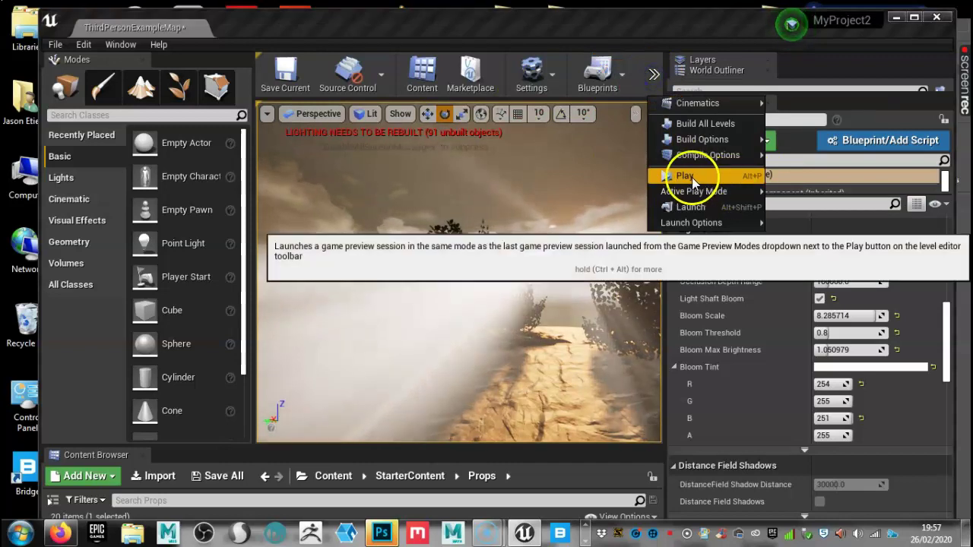
click(692, 178)
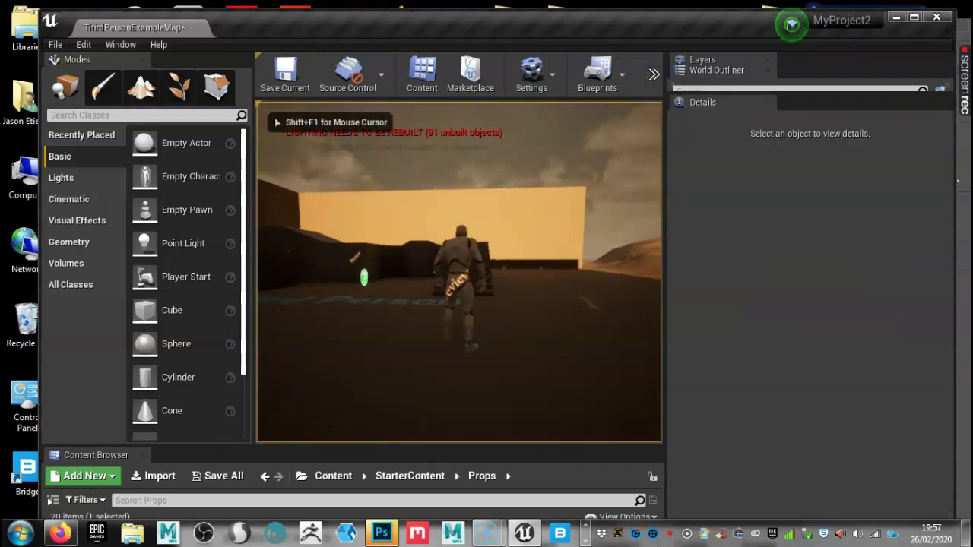
key(F11)
click(679, 387)
key(w)
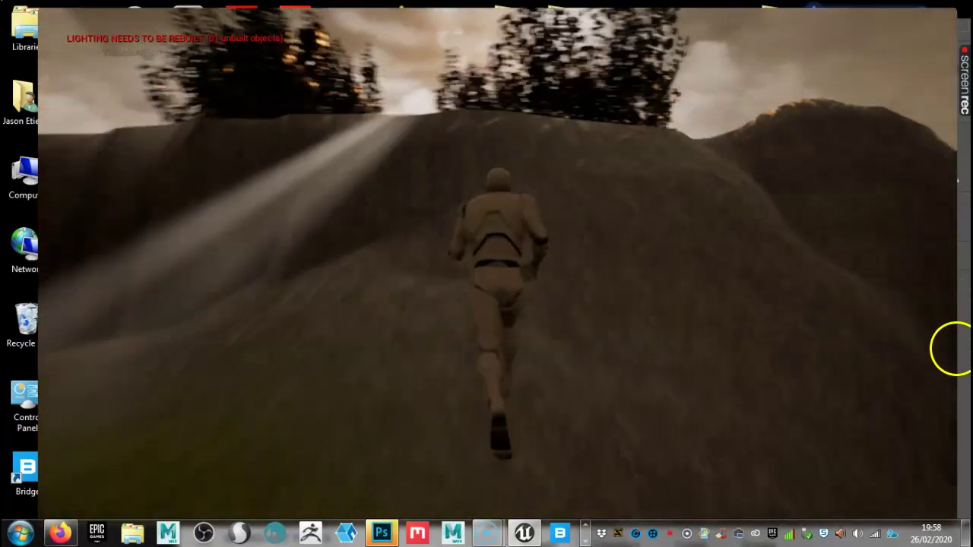
key(space)
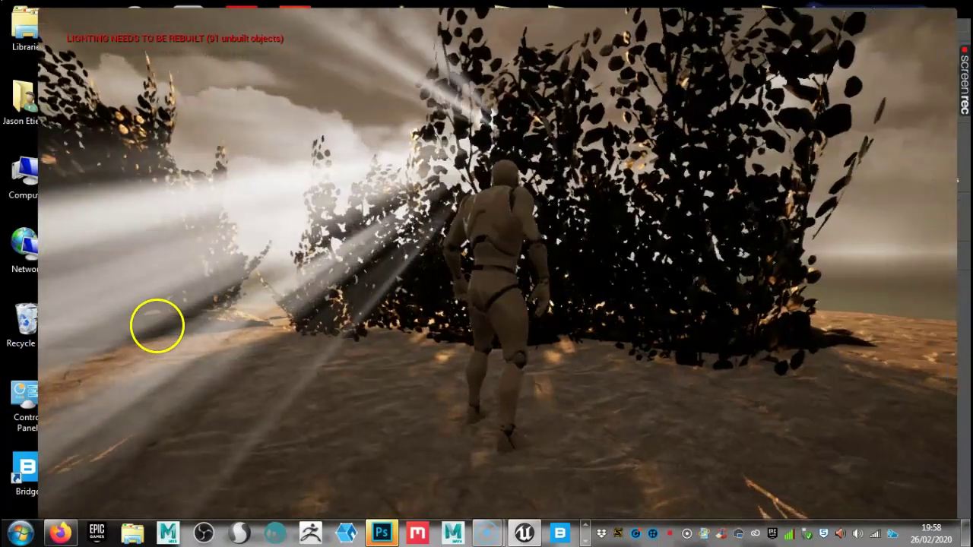
key(w)
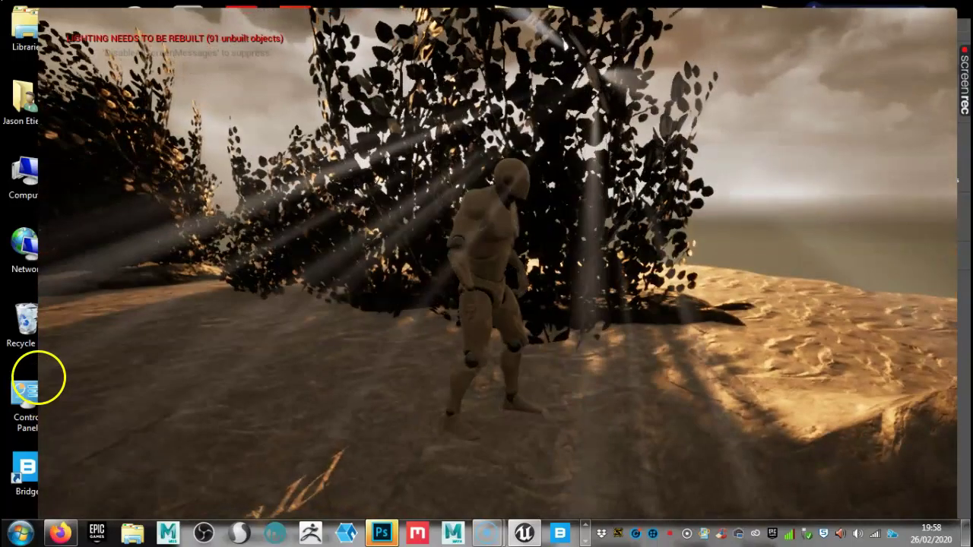